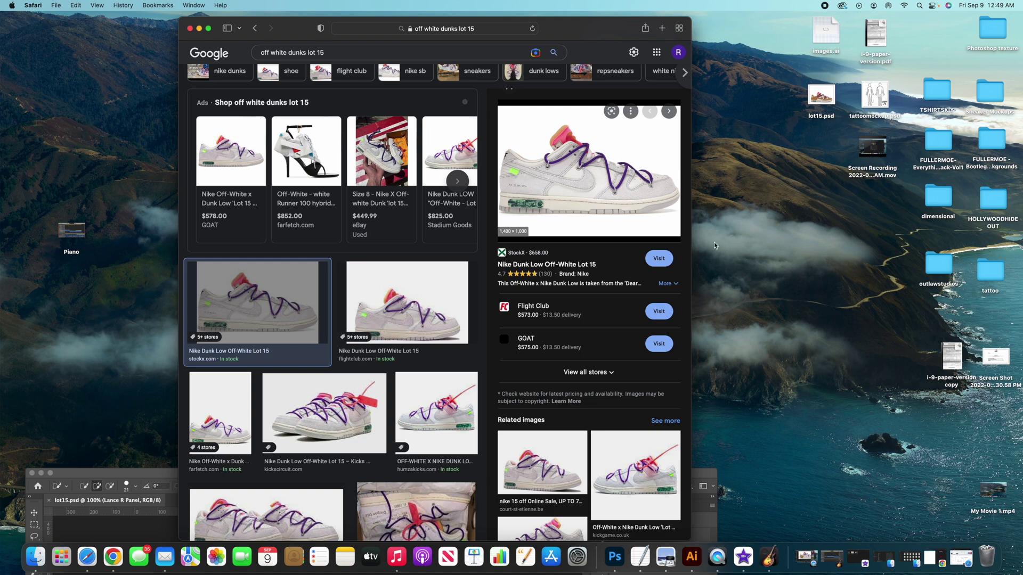
Step: Try saving the StockX shoe image to the desktop as a webp file, and discard that file
{"action": "left_click", "coordinate": [536, 52]}
{"action": "left_click_drag", "start_coordinate": [594, 28], "coordinate": [566, 39]}
{"action": "left_click", "coordinate": [773, 266]}
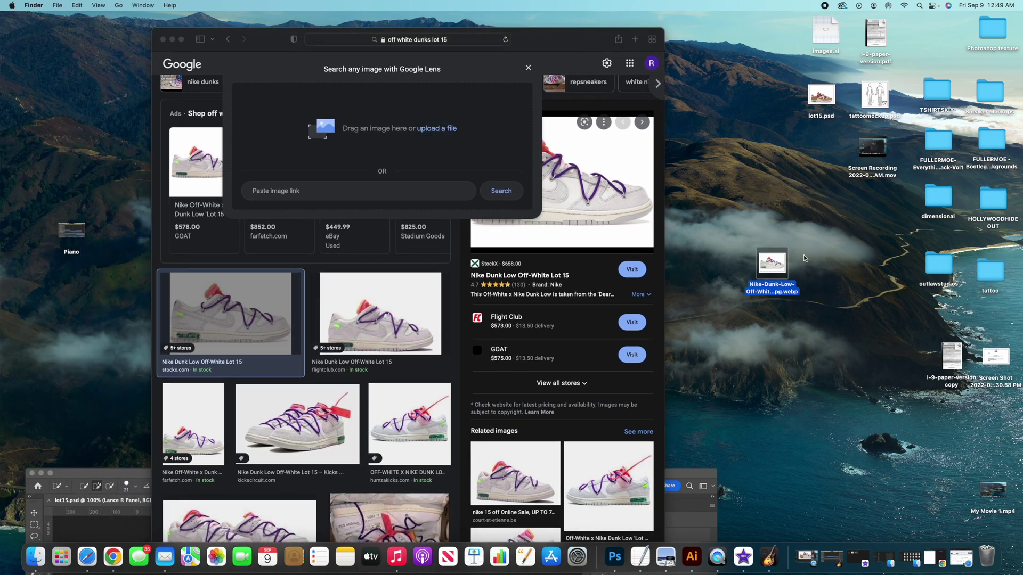
{"action": "left_click_drag", "start_coordinate": [781, 273], "coordinate": [986, 556]}
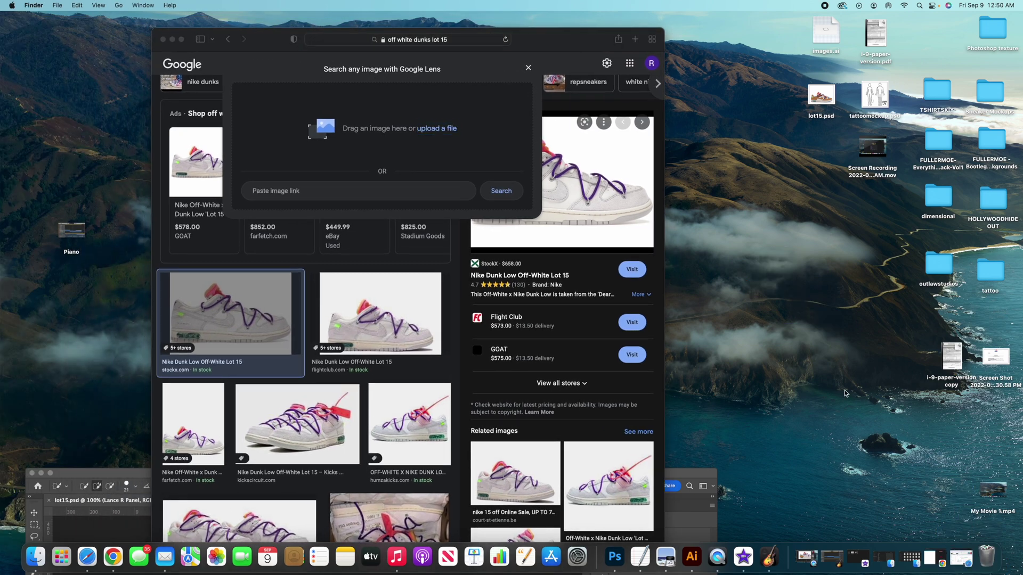
{"action": "left_click", "coordinate": [559, 45]}
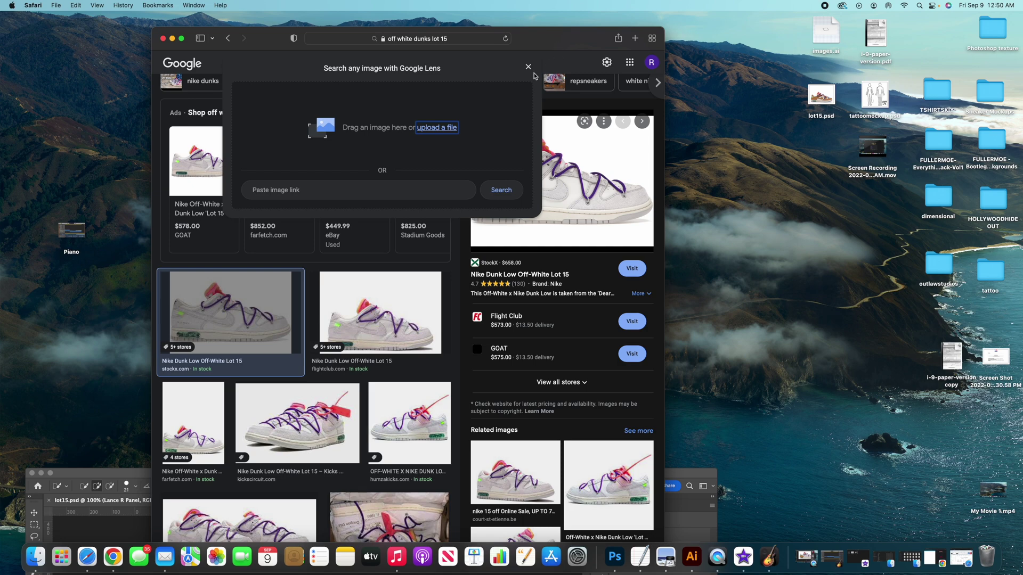
{"action": "left_click", "coordinate": [528, 66]}
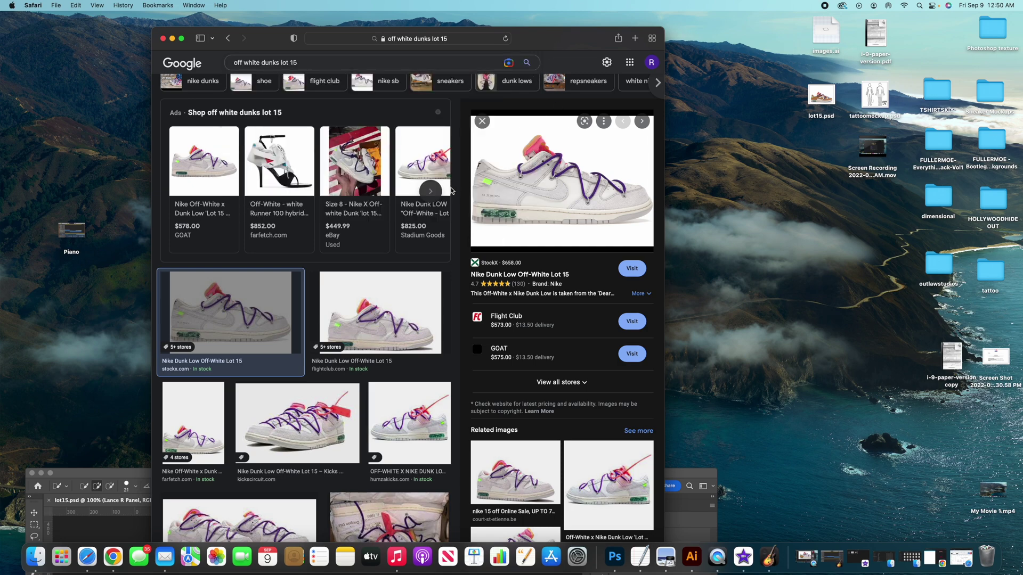
Step: Open the Flight Club shoe result, save its image to the desktop as 1.jpg, and dismiss the Google Lens search
{"action": "left_click", "coordinate": [417, 321]}
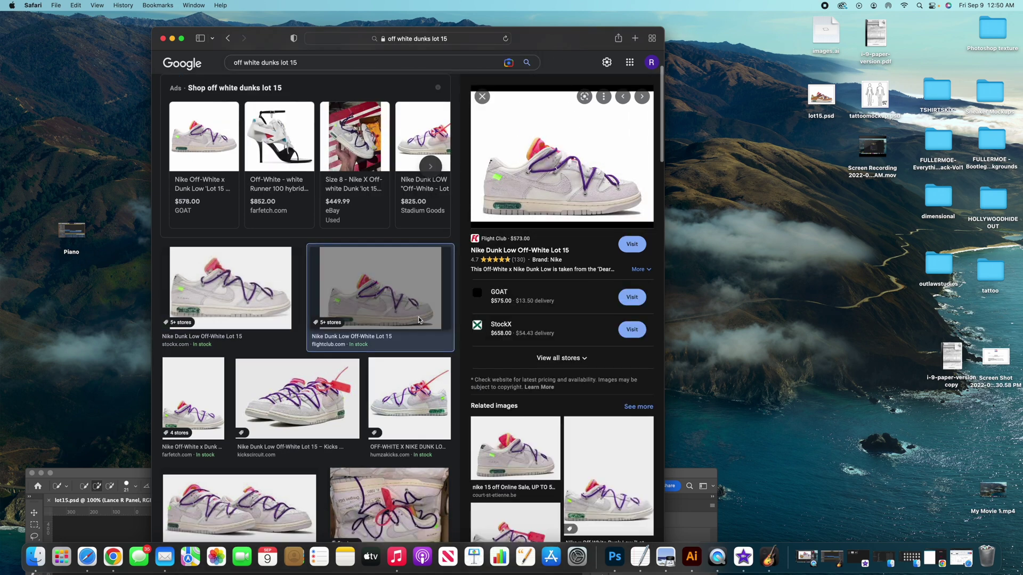
{"action": "left_click_drag", "start_coordinate": [562, 154], "coordinate": [813, 306]}
{"action": "left_click", "coordinate": [828, 301]}
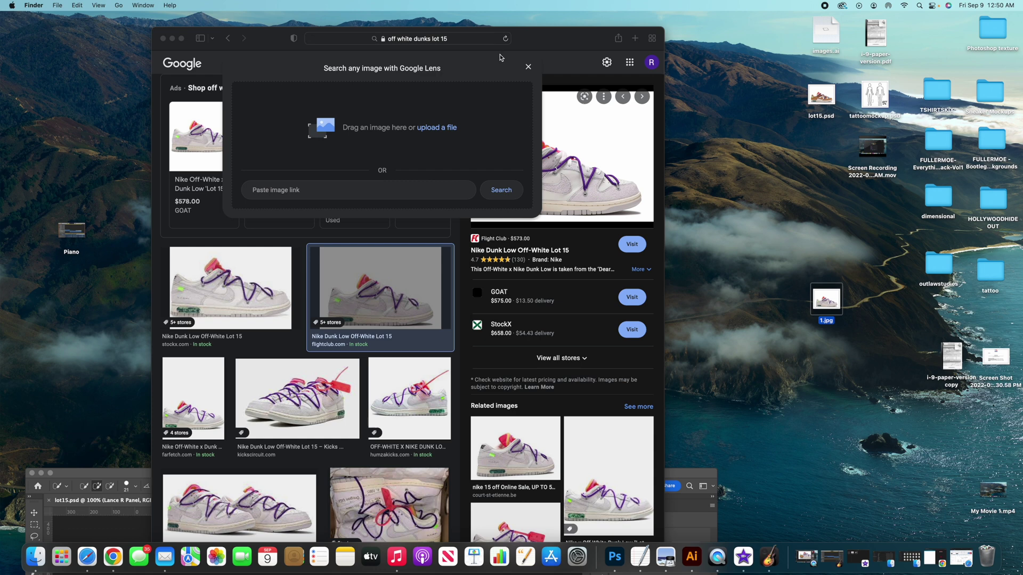
{"action": "left_click", "coordinate": [530, 70]}
{"action": "left_click", "coordinate": [528, 67]}
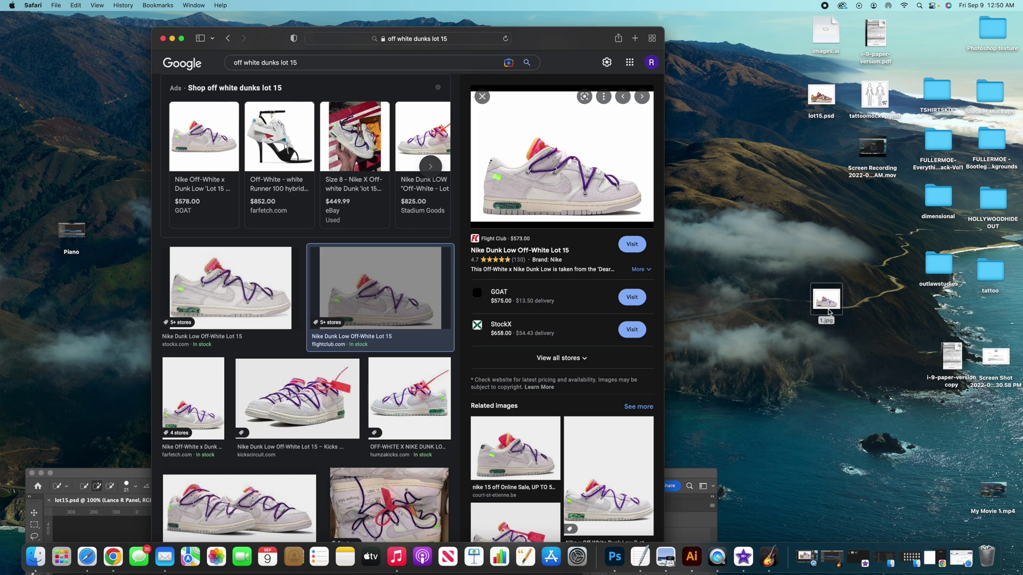
Step: Preview 1.jpg from the desktop to check the shoe image, and close the preview
{"action": "left_click", "coordinate": [828, 314]}
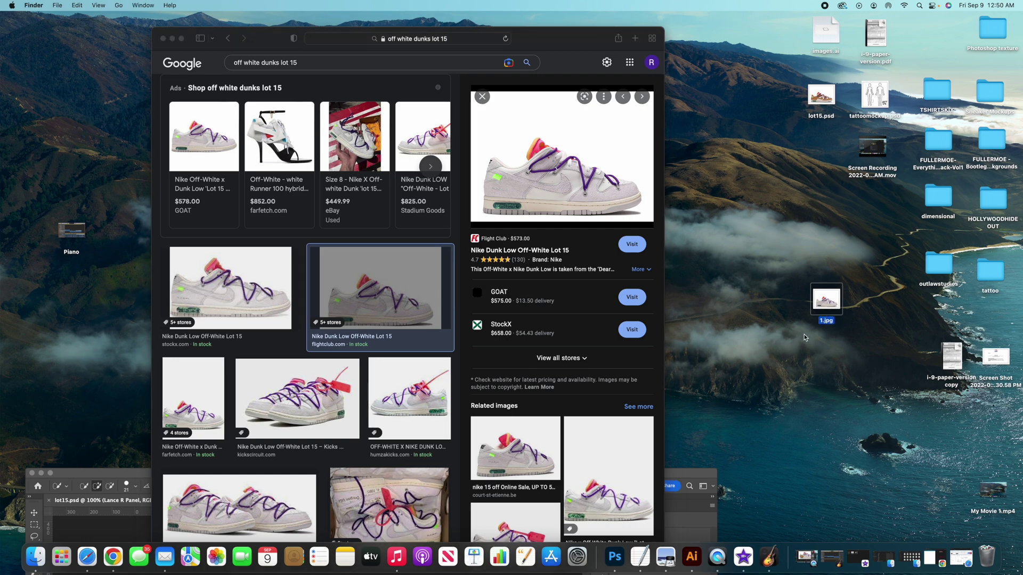
{"action": "double_click", "coordinate": [831, 306]}
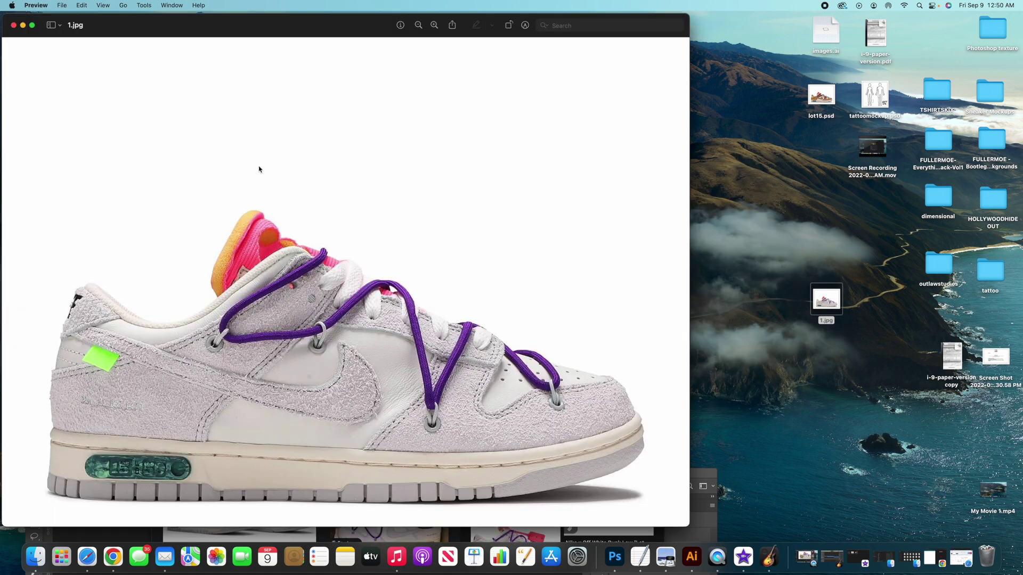
{"action": "left_click", "coordinate": [14, 26]}
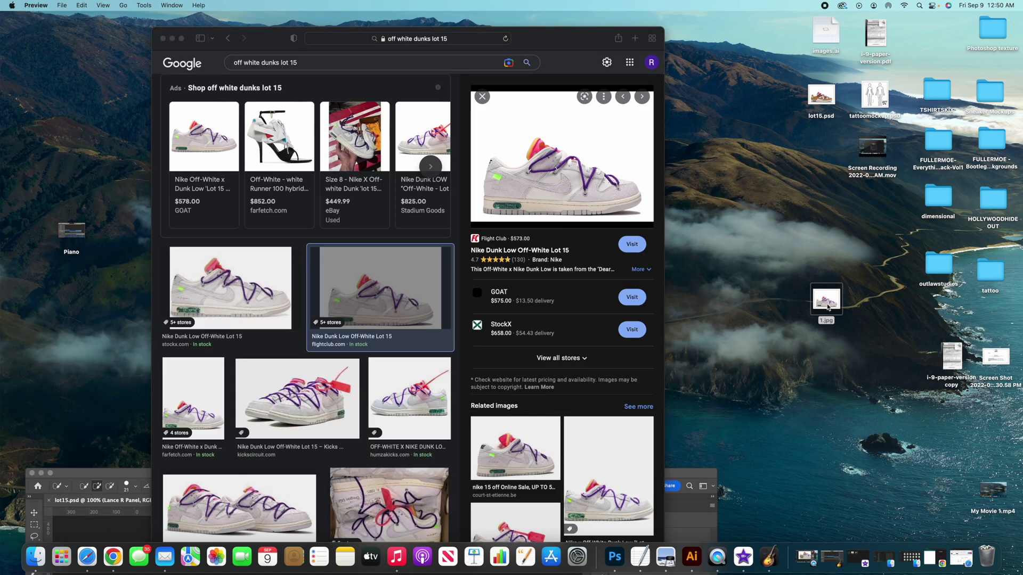
Step: Open 1.jpg in Photoshop and reposition the Photoshop window so the whole shoe image is in view
{"action": "left_click_drag", "start_coordinate": [829, 306], "coordinate": [618, 559]}
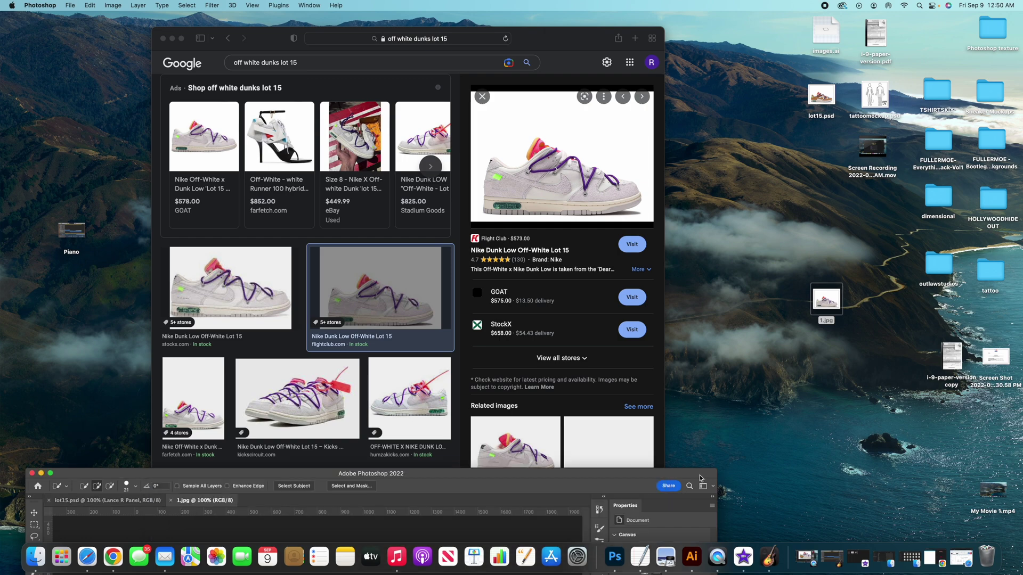
{"action": "left_click_drag", "start_coordinate": [699, 478], "coordinate": [765, 122]}
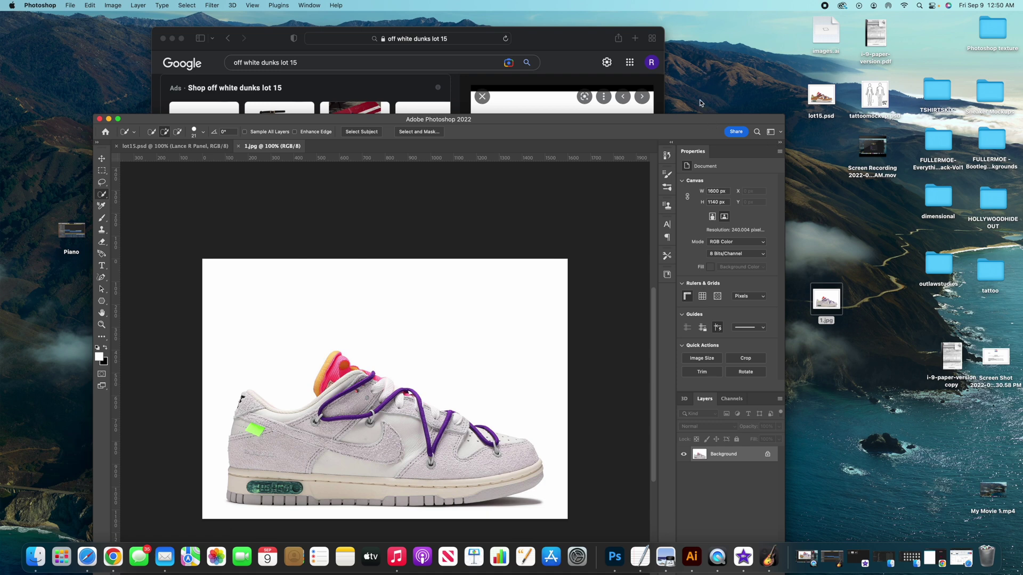
{"action": "left_click_drag", "start_coordinate": [688, 122], "coordinate": [681, 73]}
Step: Compare the recolored shoe and its panel layers in lot15.psd with the original shoe in 1.jpg
{"action": "left_click", "coordinate": [164, 96]}
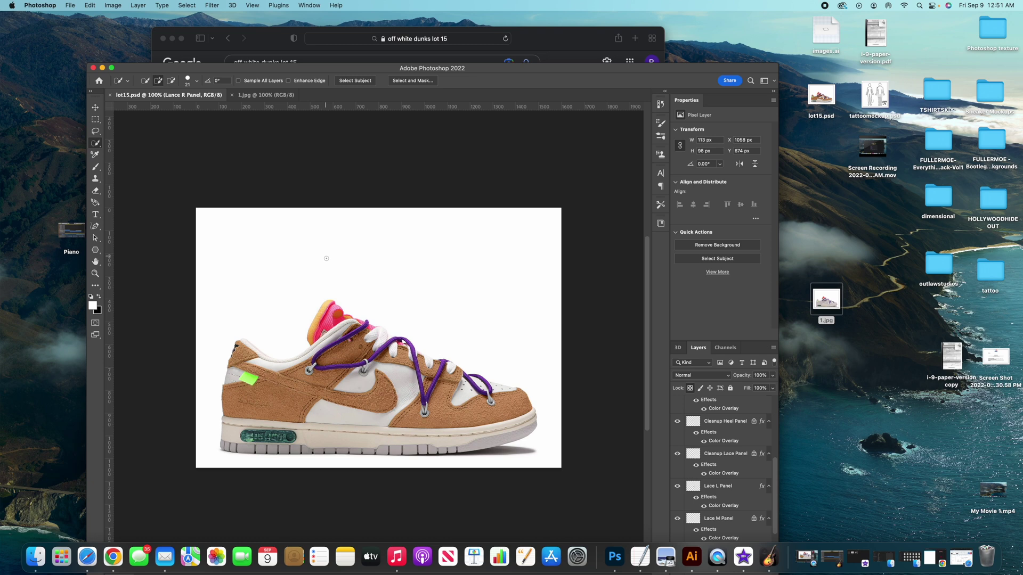
{"action": "left_click", "coordinate": [272, 96]}
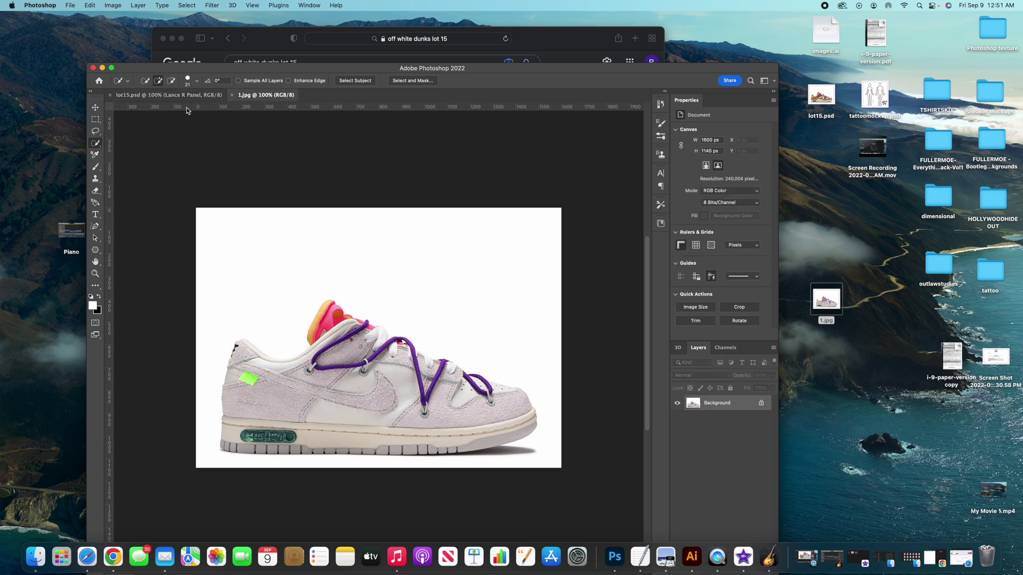
{"action": "left_click", "coordinate": [183, 99]}
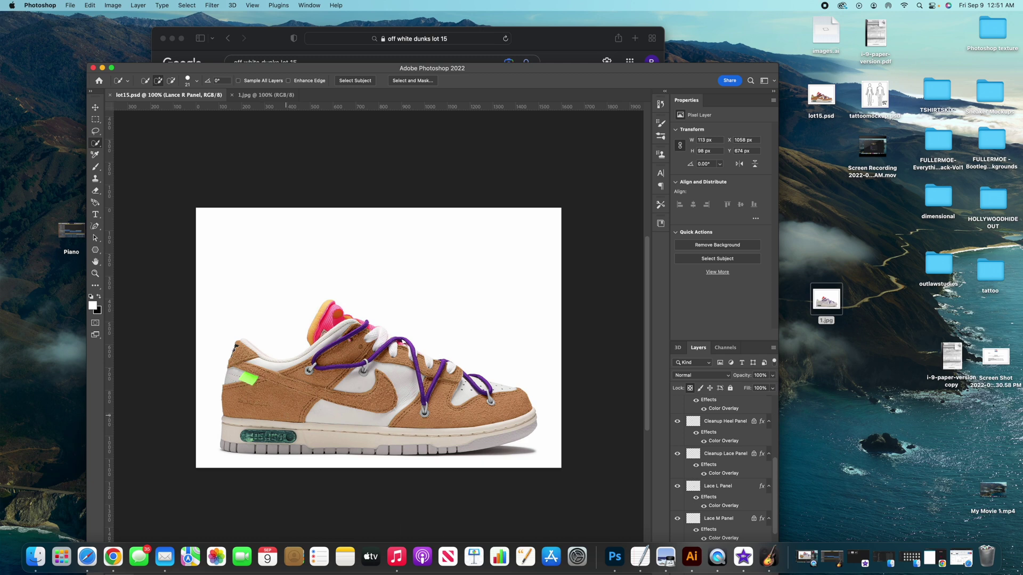
{"action": "left_click", "coordinate": [264, 96]}
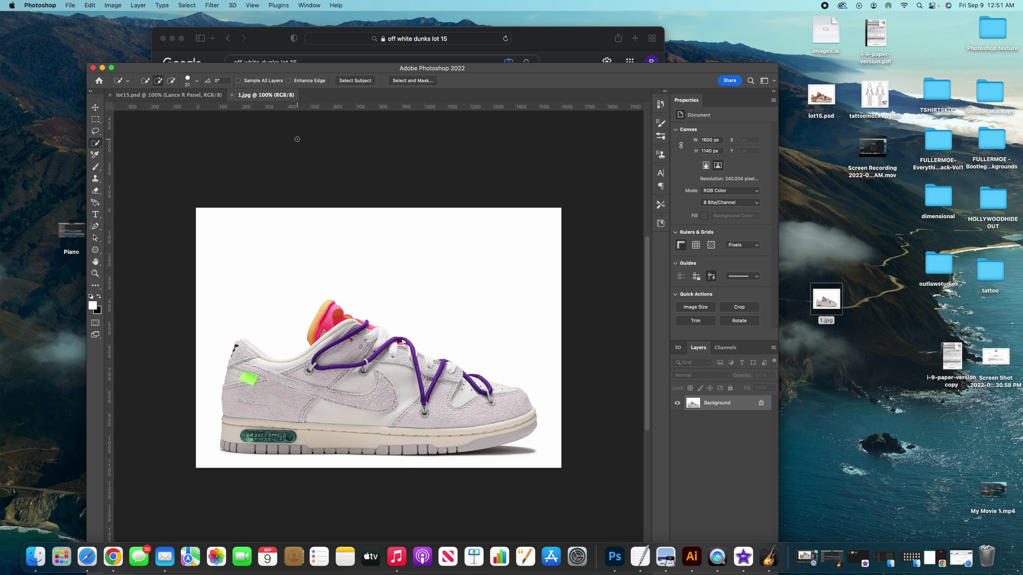
{"action": "left_click", "coordinate": [194, 96]}
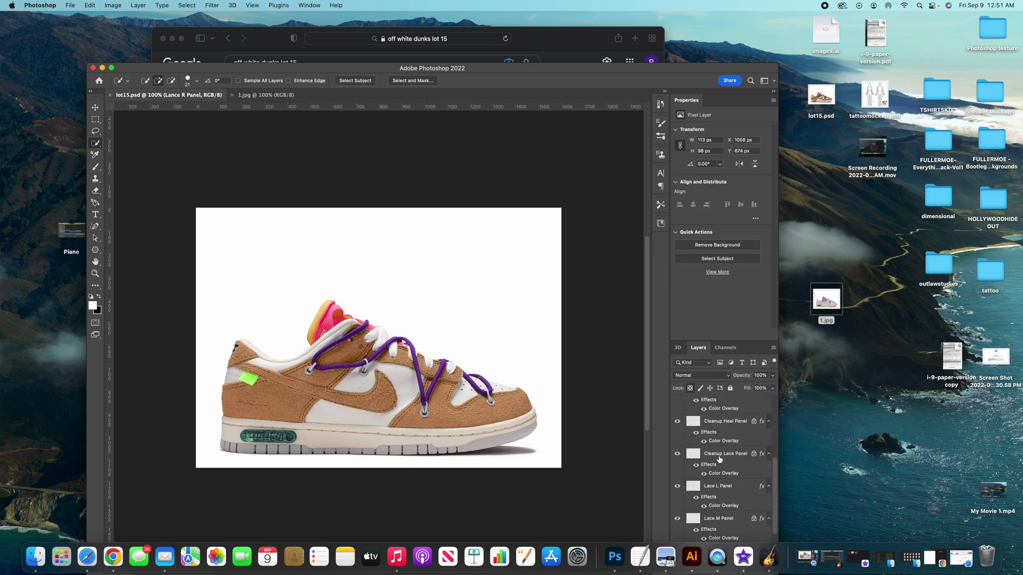
Step: Unlock the Background layer of 1.jpg so it becomes a regular layer
{"action": "left_click", "coordinate": [266, 94]}
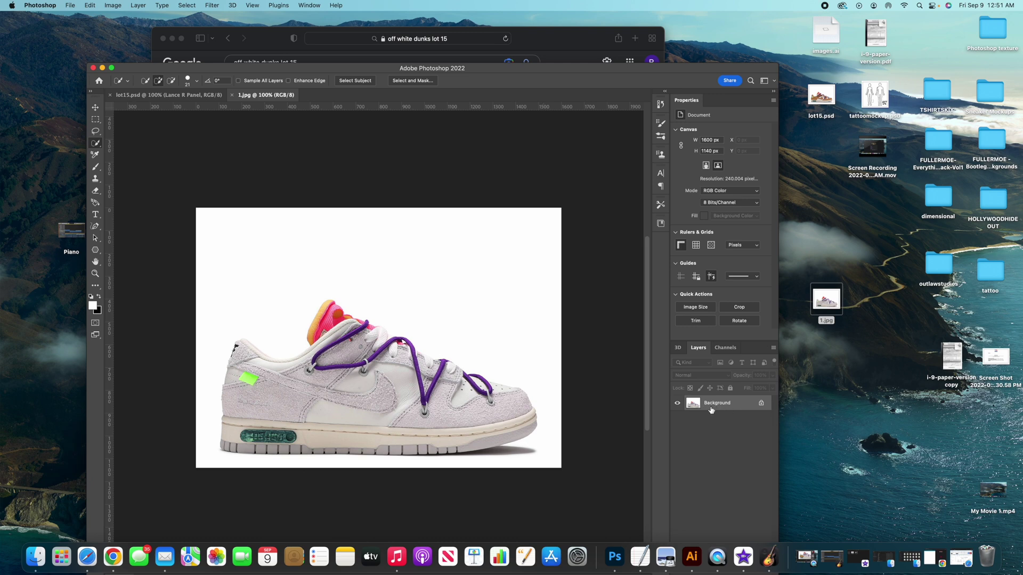
{"action": "left_click", "coordinate": [760, 405]}
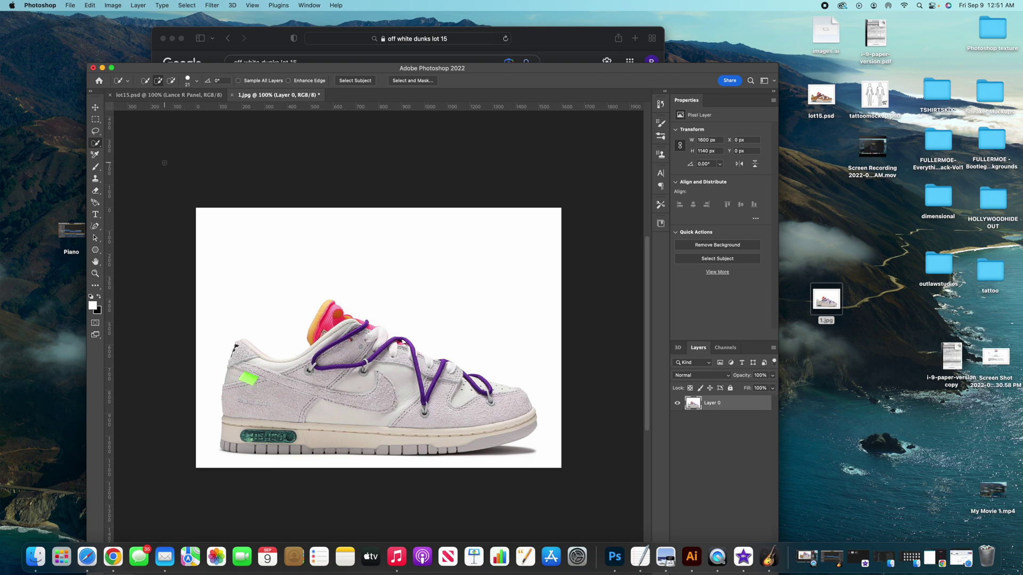
Step: Try selecting the white background around the shoe with the Magic Wand at tolerance 45, and clear the selection
{"action": "right_click", "coordinate": [95, 148]}
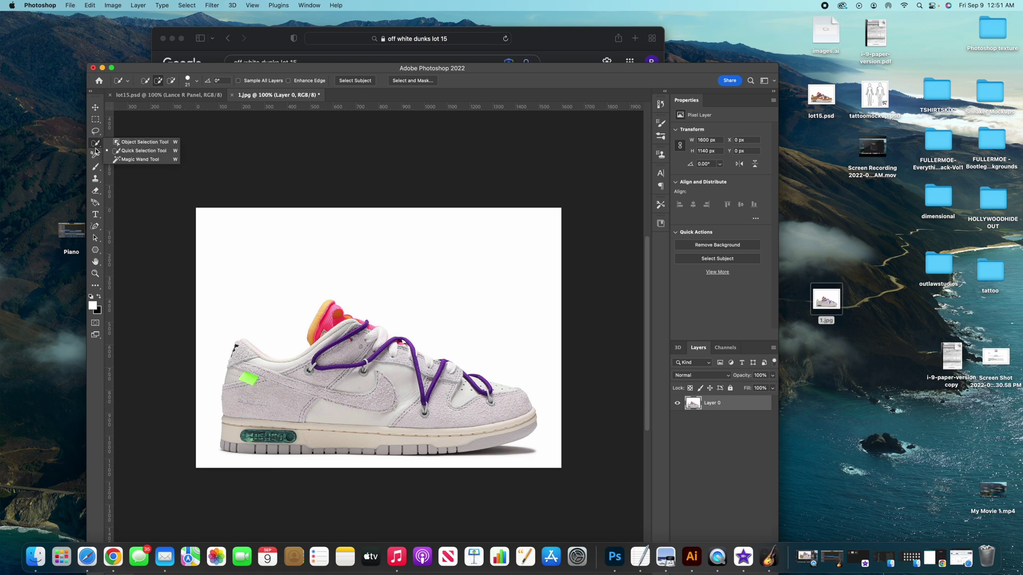
{"action": "left_click", "coordinate": [136, 160]}
{"action": "left_click", "coordinate": [309, 270]}
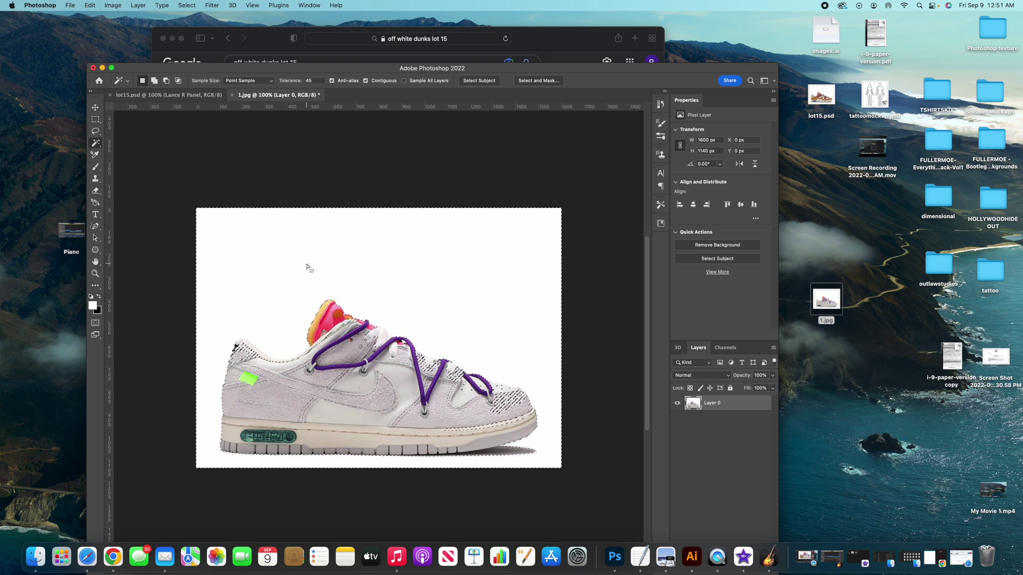
{"action": "key", "text": "super+d"}
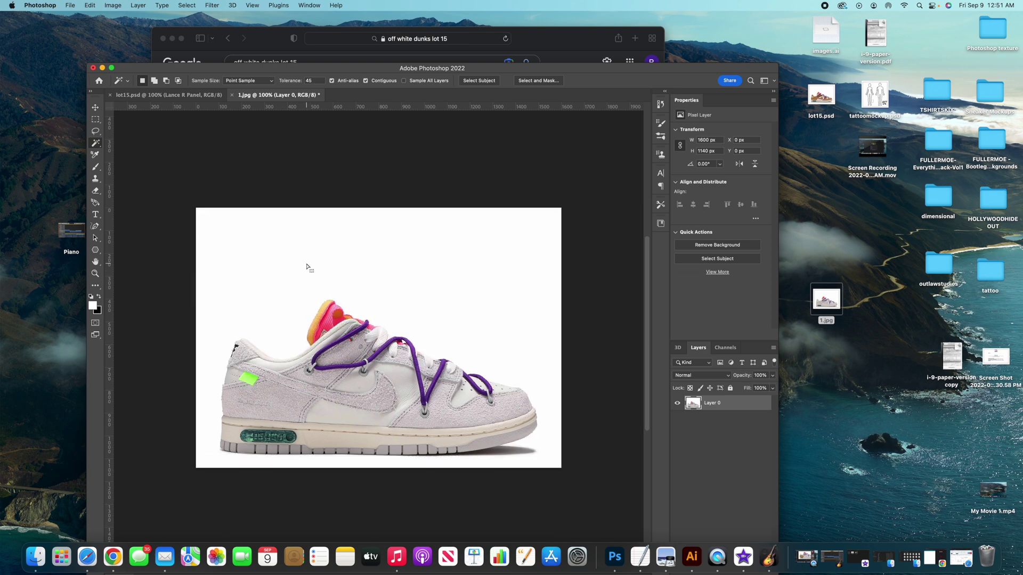
{"action": "left_click", "coordinate": [96, 144]}
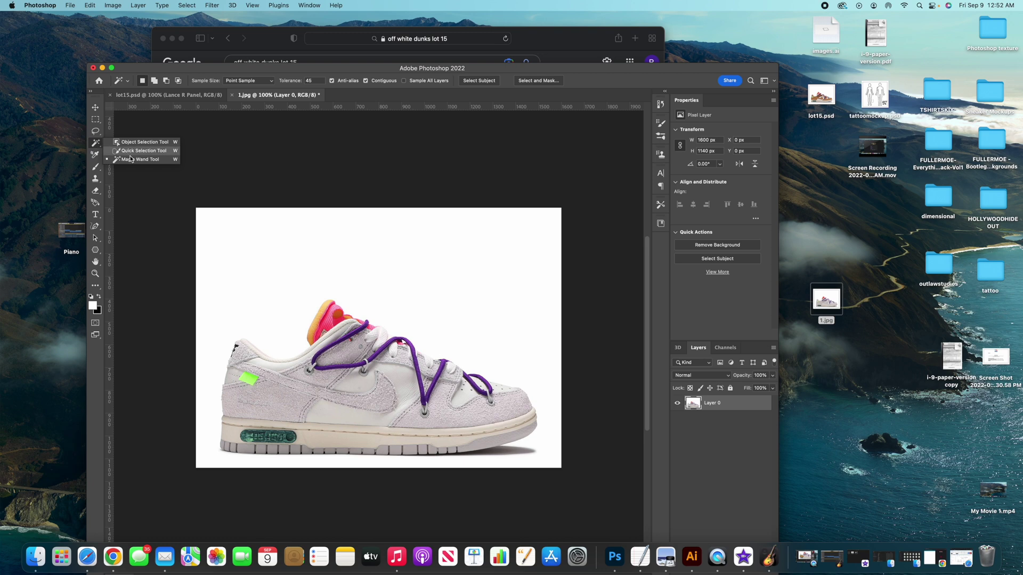
{"action": "left_click", "coordinate": [133, 160]}
{"action": "left_click", "coordinate": [307, 282]}
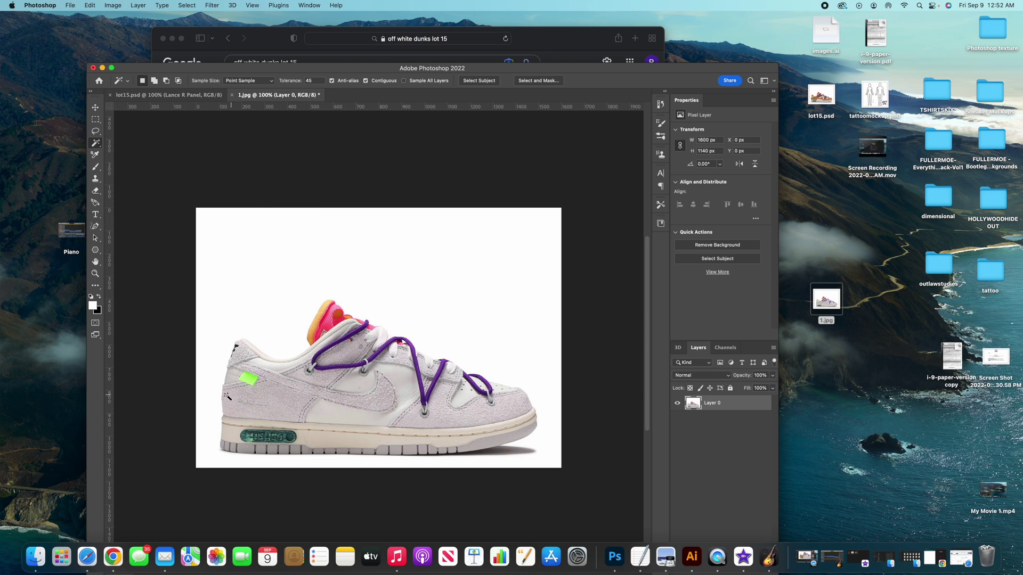
{"action": "left_click", "coordinate": [212, 393]}
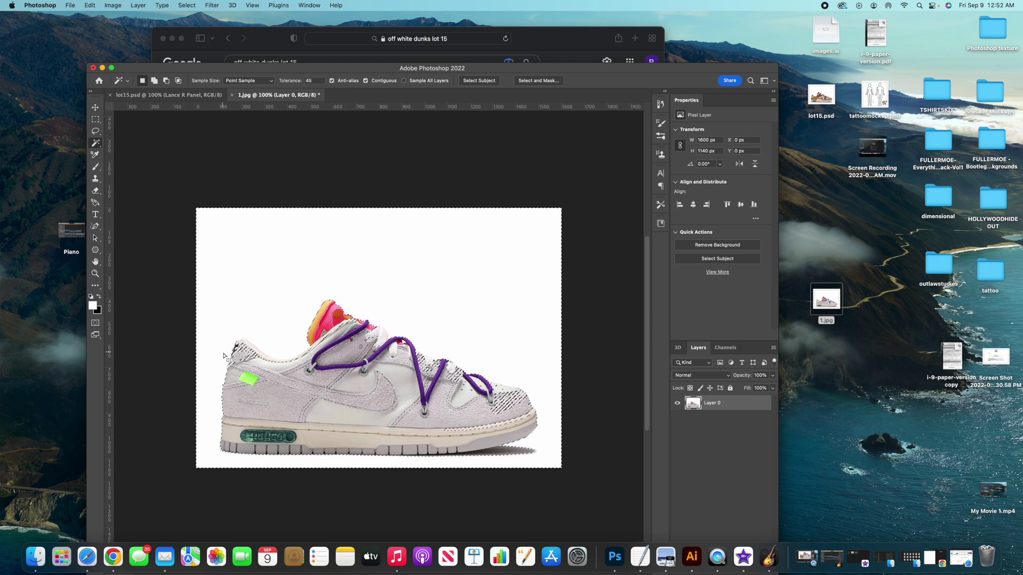
{"action": "key", "text": "super+d"}
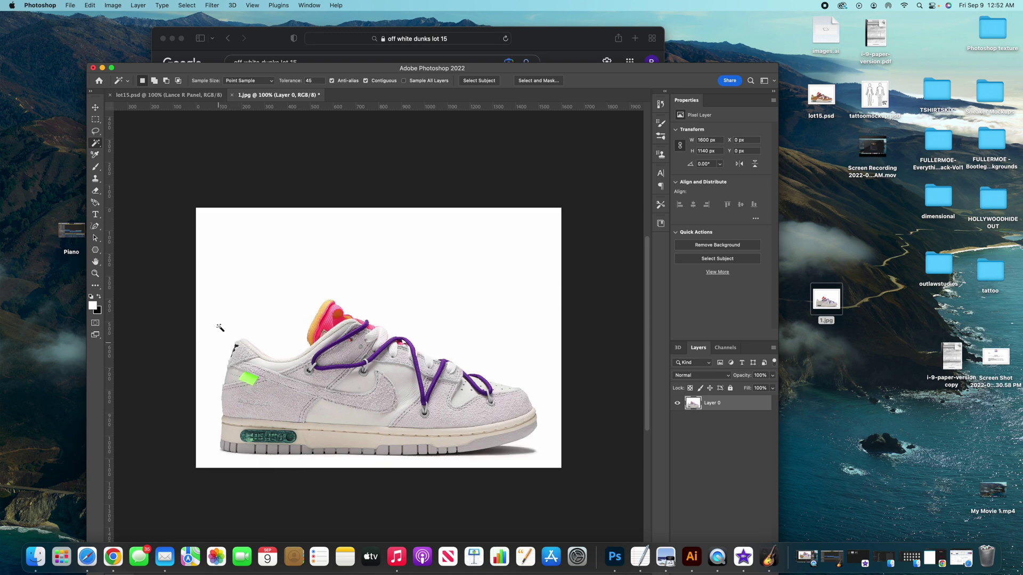
Step: Select the white background around the shoe using the Quick Selection tool with a 114 px brush
{"action": "right_click", "coordinate": [97, 145]}
{"action": "left_click", "coordinate": [139, 151]}
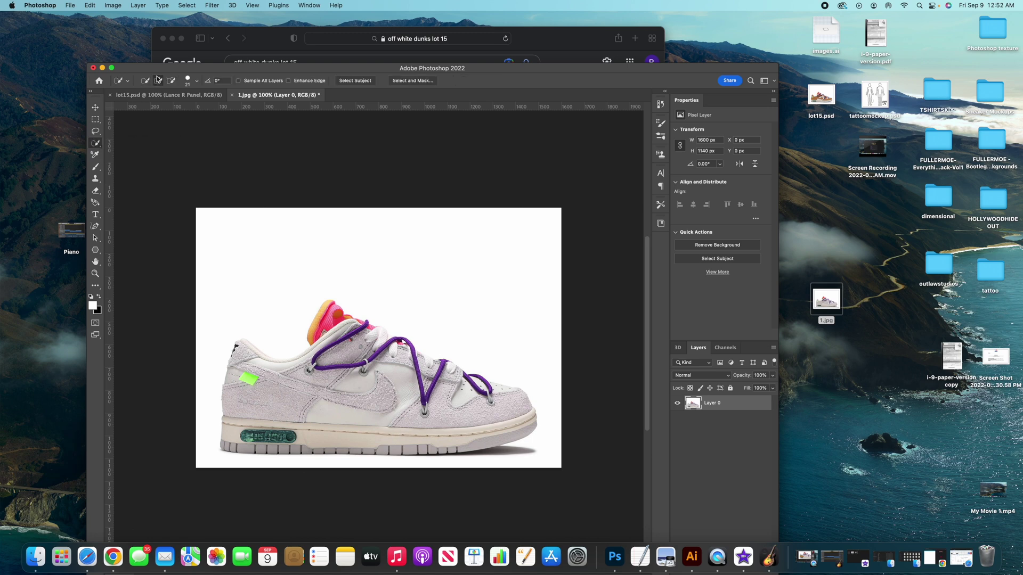
{"action": "left_click", "coordinate": [188, 81]}
{"action": "left_click", "coordinate": [195, 105]}
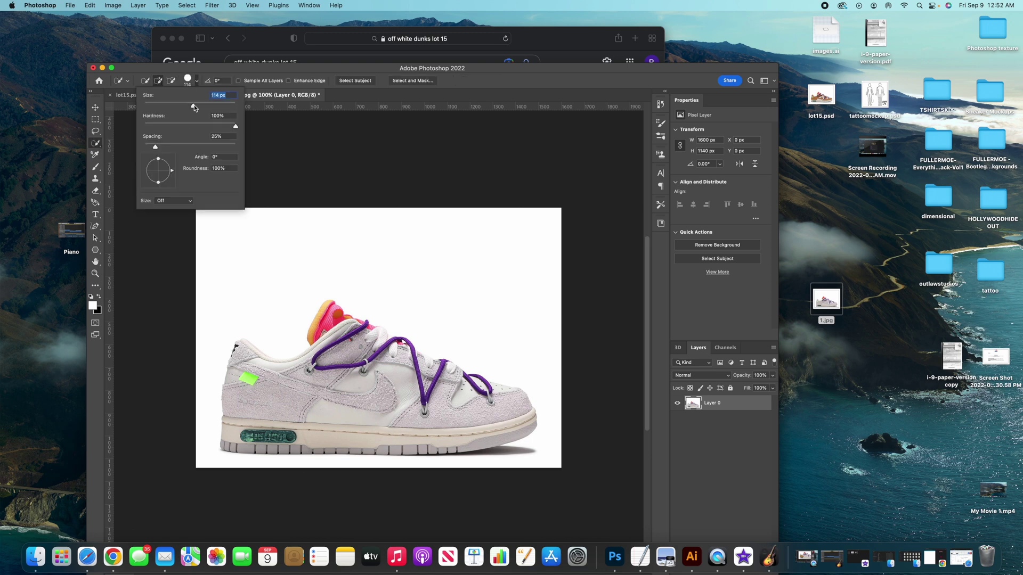
{"action": "left_click", "coordinate": [257, 259]}
{"action": "mouse_move", "coordinate": [331, 261]}
{"action": "left_mouse_down"}
{"action": "mouse_move", "coordinate": [384, 255]}
{"action": "mouse_move", "coordinate": [446, 270]}
{"action": "mouse_move", "coordinate": [482, 292]}
{"action": "mouse_move", "coordinate": [544, 409]}
{"action": "left_mouse_up"}
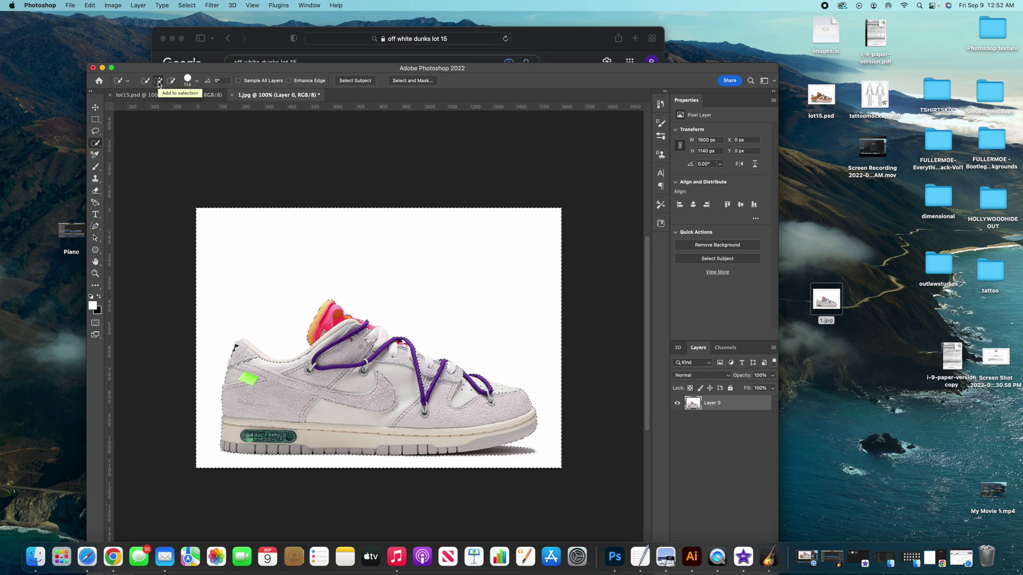
Step: Reduce the Quick Selection brush to 21 px and set it to subtract from the selection
{"action": "left_click", "coordinate": [188, 82]}
{"action": "left_click_drag", "start_coordinate": [171, 106], "coordinate": [154, 105]}
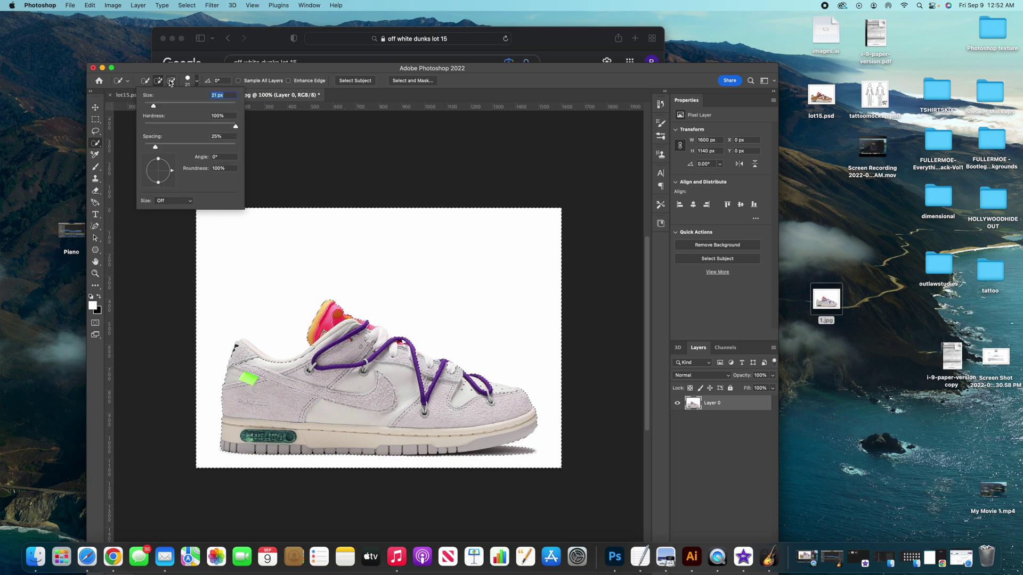
{"action": "left_click", "coordinate": [171, 81]}
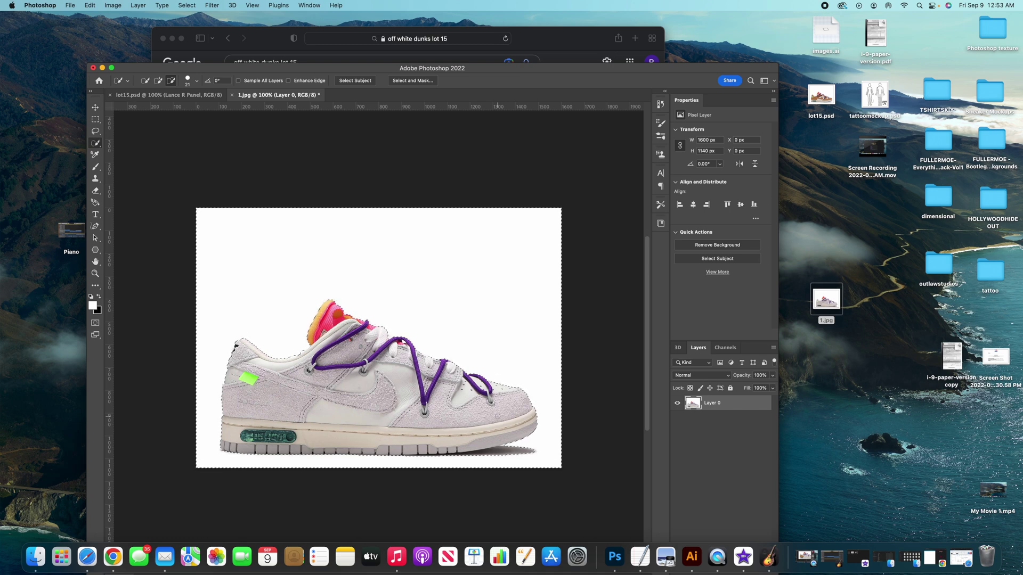
Step: Try pasting the selected background as a separate layer, and undo the paste
{"action": "left_click", "coordinate": [89, 5]}
{"action": "left_click", "coordinate": [89, 6]}
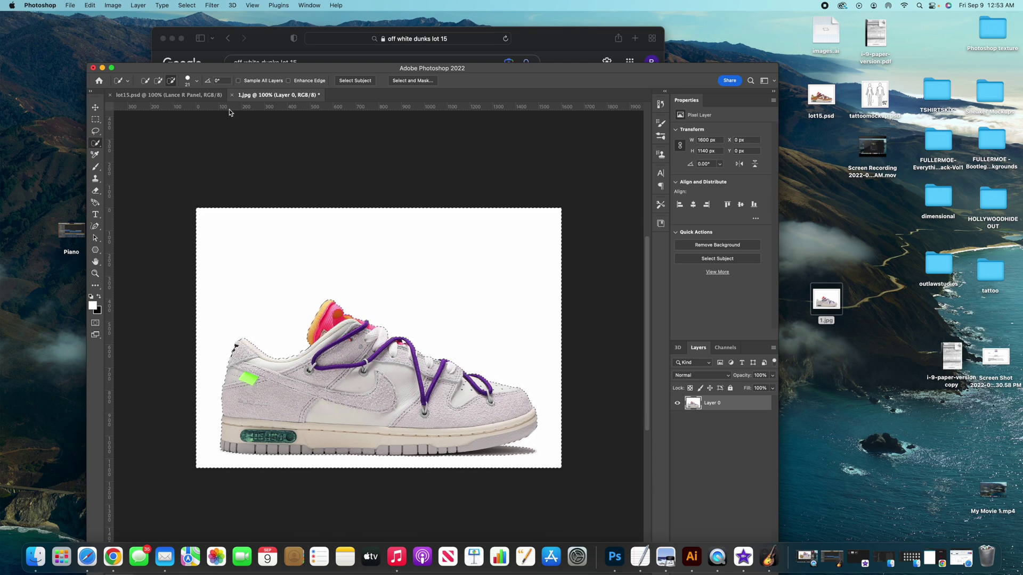
{"action": "key", "text": "super+j"}
{"action": "key", "text": "super+z"}
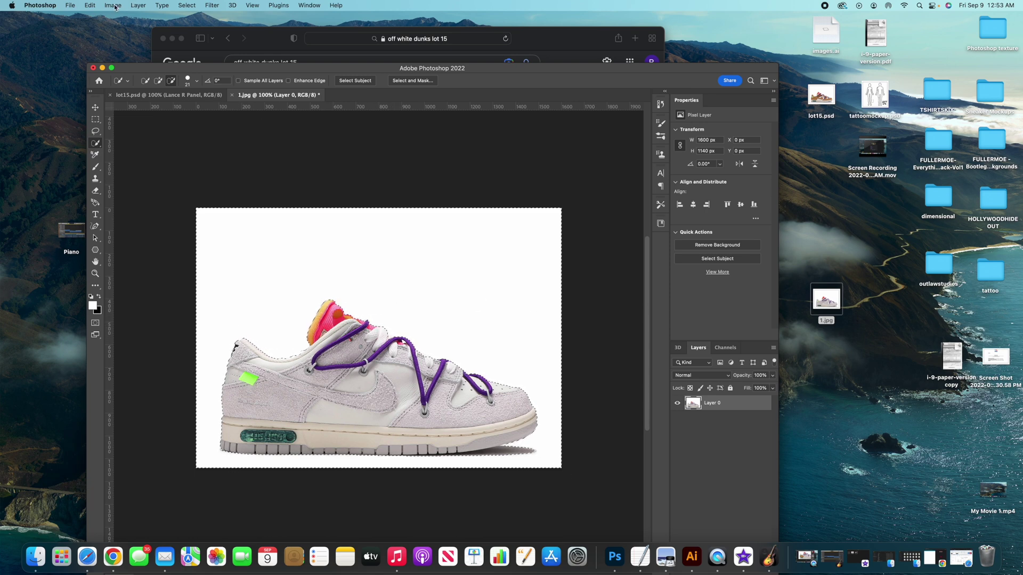
Step: Invert the background selection so that the shoe is selected instead
{"action": "left_click", "coordinate": [140, 5]}
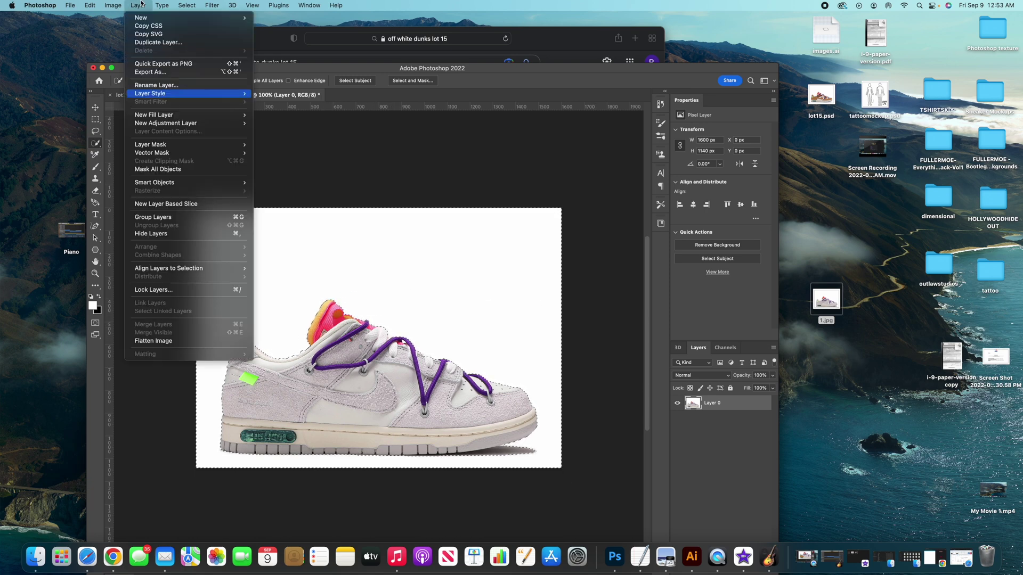
{"action": "mouse_move", "coordinate": [107, 5]}
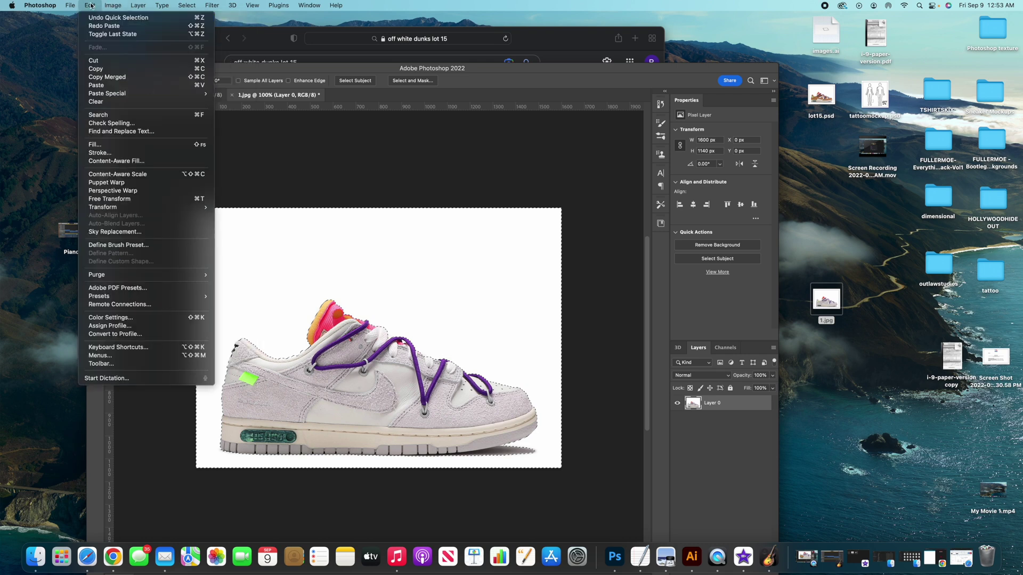
{"action": "mouse_move", "coordinate": [184, 4]}
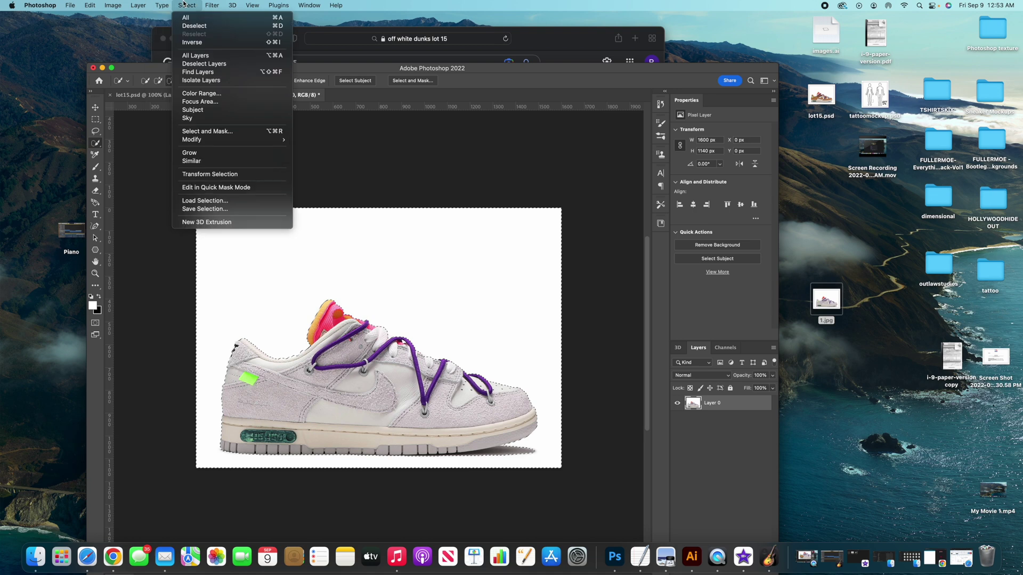
{"action": "left_click", "coordinate": [190, 42]}
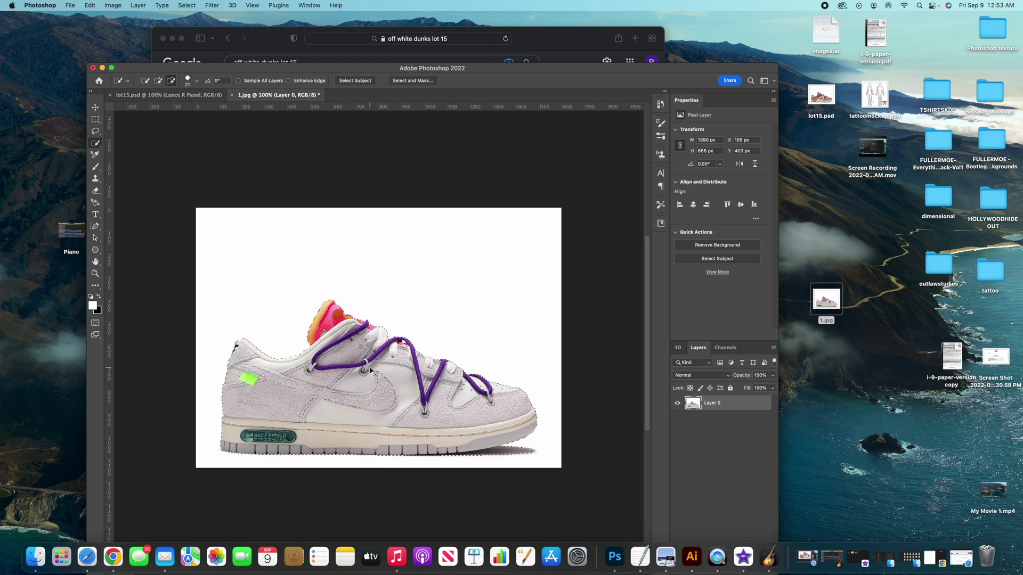
Step: Paste a copy of the selected shoe as a new layer and lock the new layer's transparent pixels
{"action": "key", "text": "super+c"}
{"action": "key", "text": "super+v"}
{"action": "left_click", "coordinate": [689, 389]}
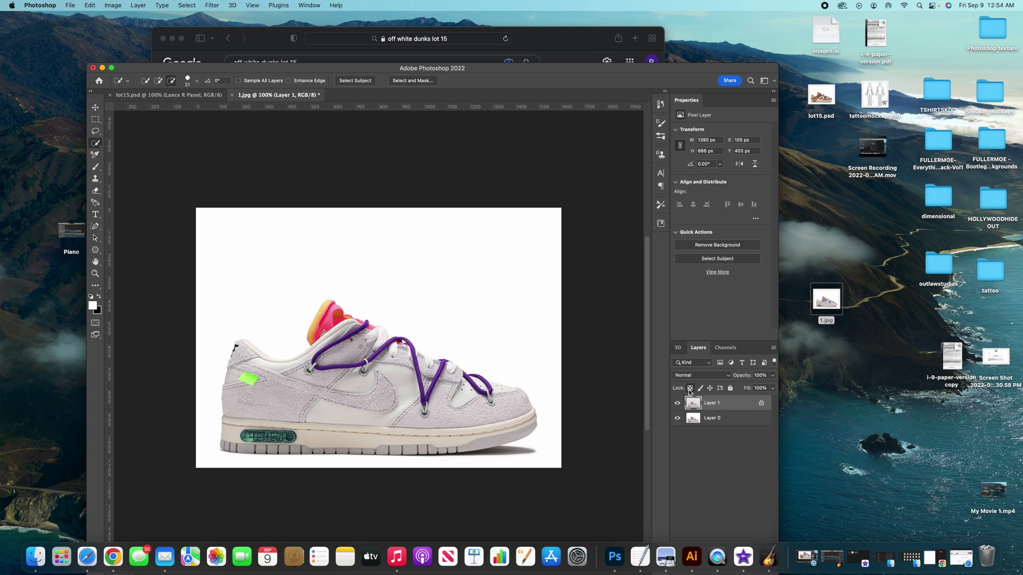
Step: Rename the original image layer as Background and the shoe cutout layer as Dunk, and make Background the active layer
{"action": "double_click", "coordinate": [712, 418]}
{"action": "type", "text": "Backgr"}
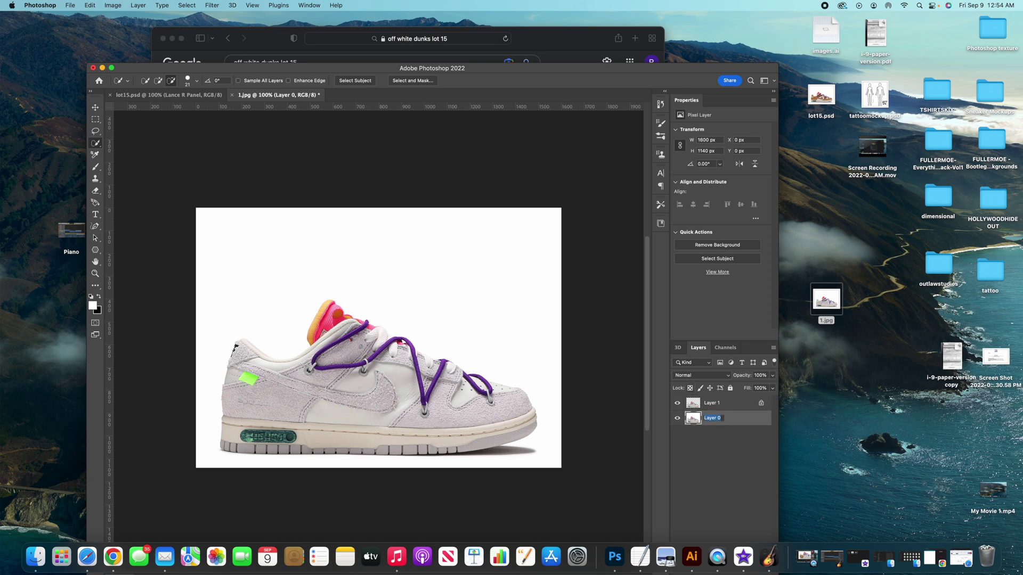
{"action": "type", "text": "ound"}
{"action": "key", "text": "Return"}
{"action": "double_click", "coordinate": [713, 404]}
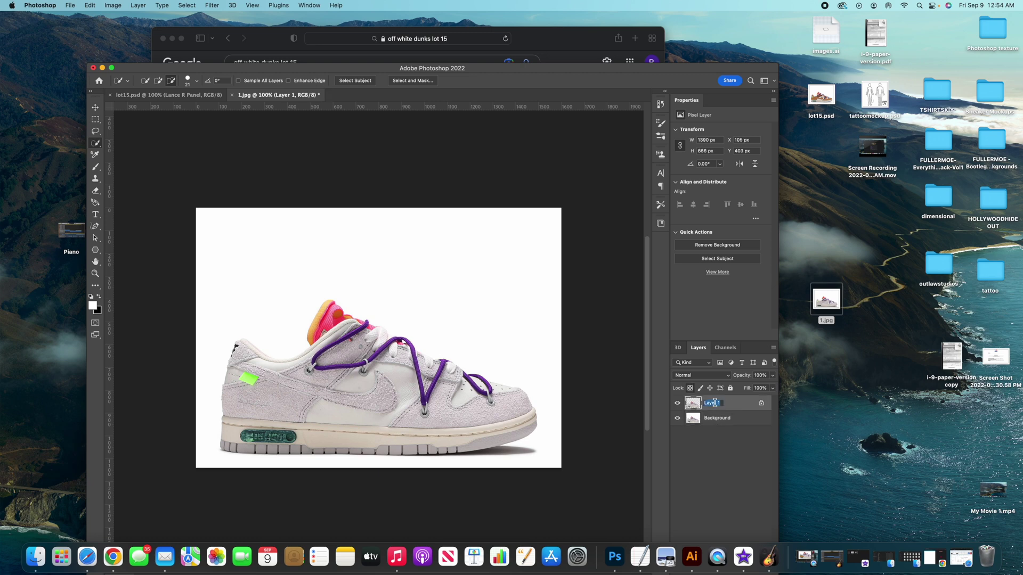
{"action": "type", "text": "Dunk"}
{"action": "key", "text": "Return"}
{"action": "left_click", "coordinate": [745, 419]}
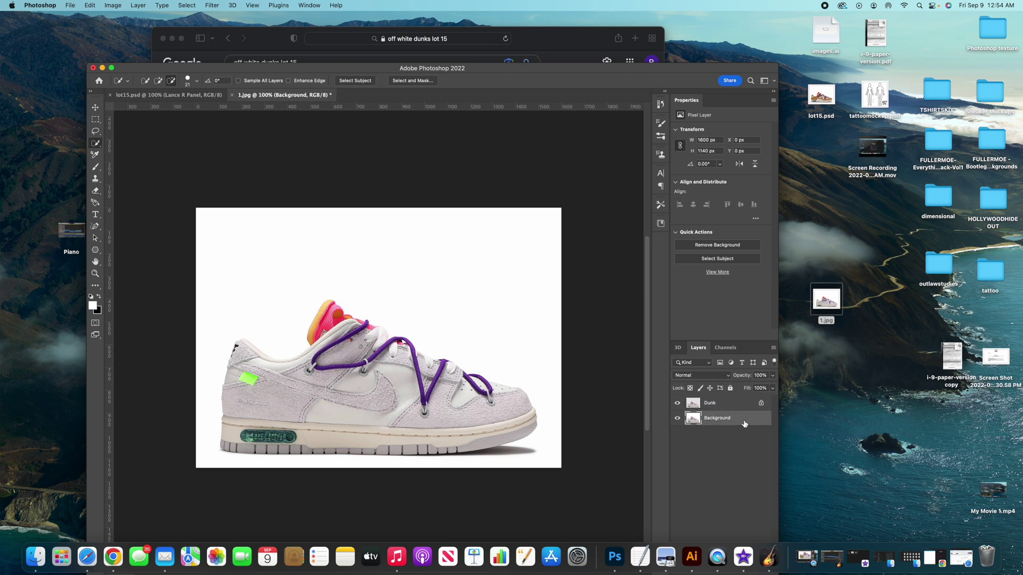
Step: Try selecting the shoe's heel area on the Background layer with the Magic Wand, and clear the selection
{"action": "left_click", "coordinate": [97, 274]}
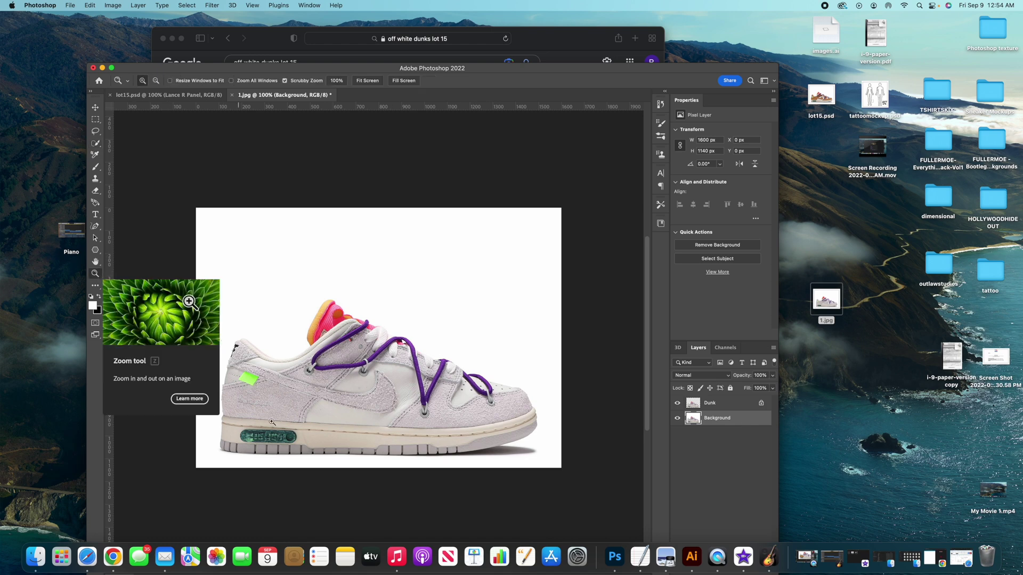
{"action": "left_click_drag", "start_coordinate": [269, 420], "coordinate": [306, 412]}
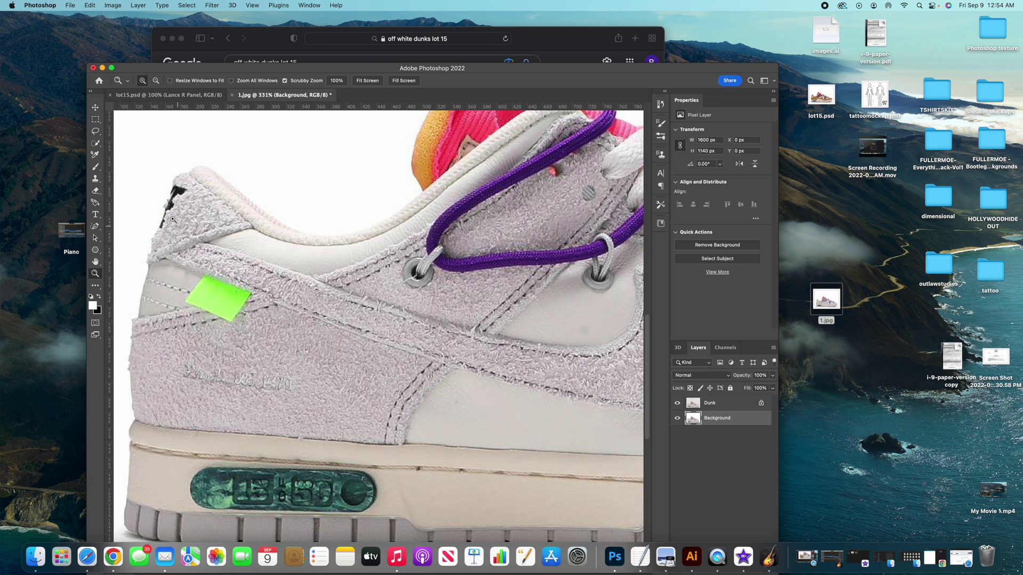
{"action": "left_click", "coordinate": [97, 146]}
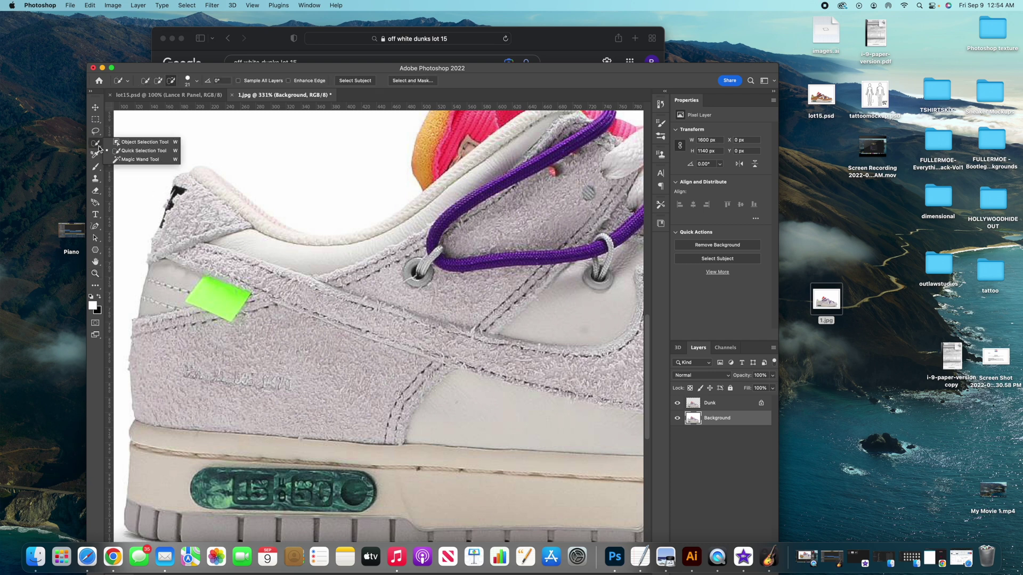
{"action": "left_click", "coordinate": [124, 160]}
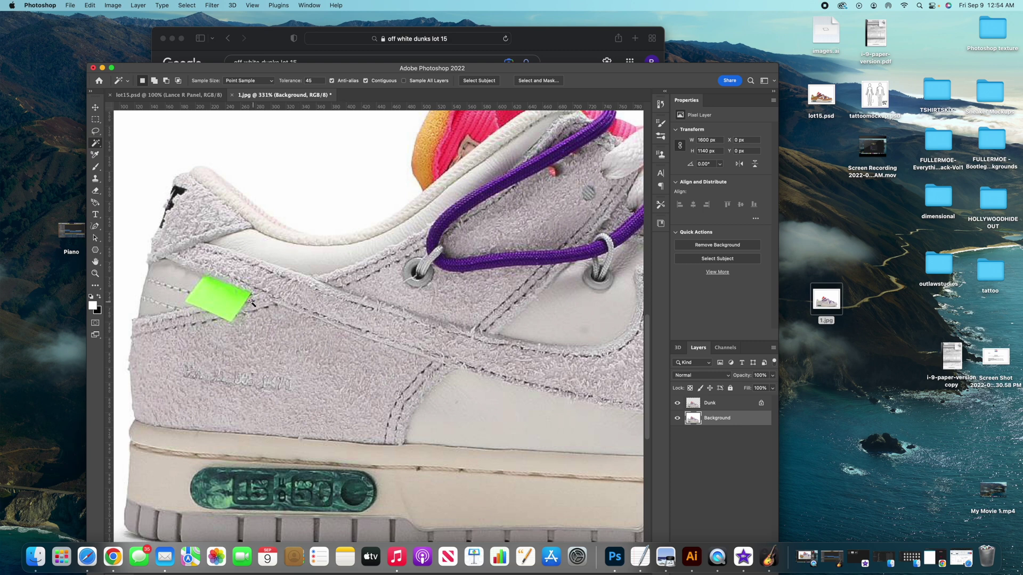
{"action": "left_click", "coordinate": [305, 312]}
{"action": "key", "text": "ctrl+d"}
Step: Try selecting the suede heel panel with the Quick Selection tool, and clear the selection
{"action": "left_click_drag", "start_coordinate": [97, 143], "coordinate": [127, 154]}
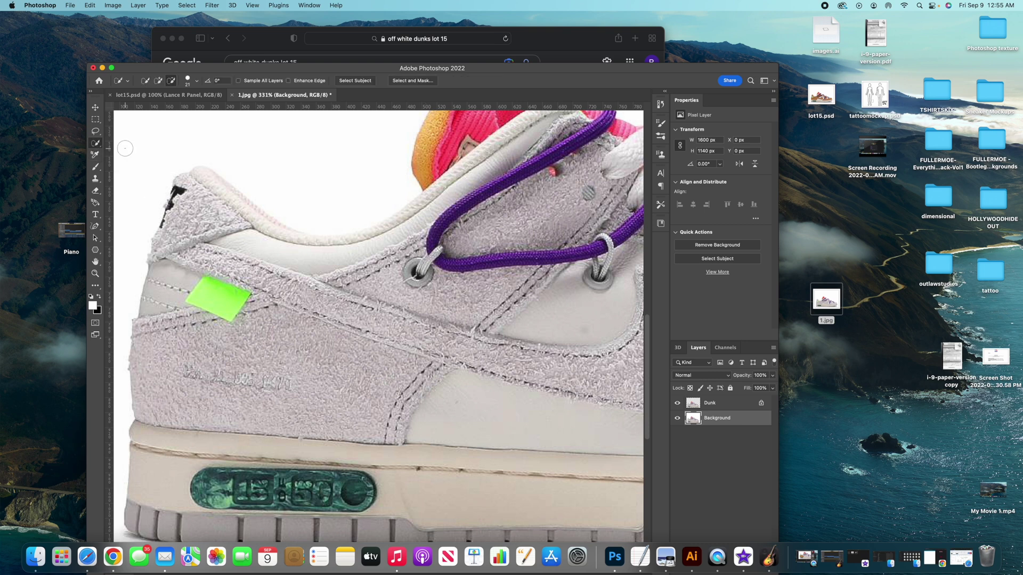
{"action": "left_click", "coordinate": [159, 81]}
{"action": "mouse_move", "coordinate": [161, 330]}
{"action": "left_mouse_down"}
{"action": "mouse_move", "coordinate": [187, 325]}
{"action": "mouse_move", "coordinate": [176, 345]}
{"action": "mouse_move", "coordinate": [192, 323]}
{"action": "left_mouse_up"}
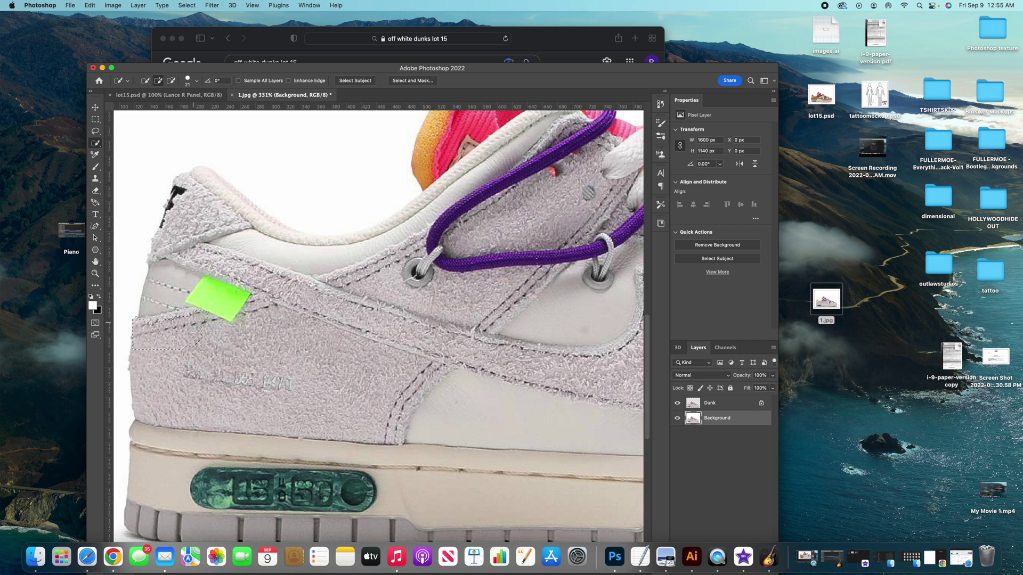
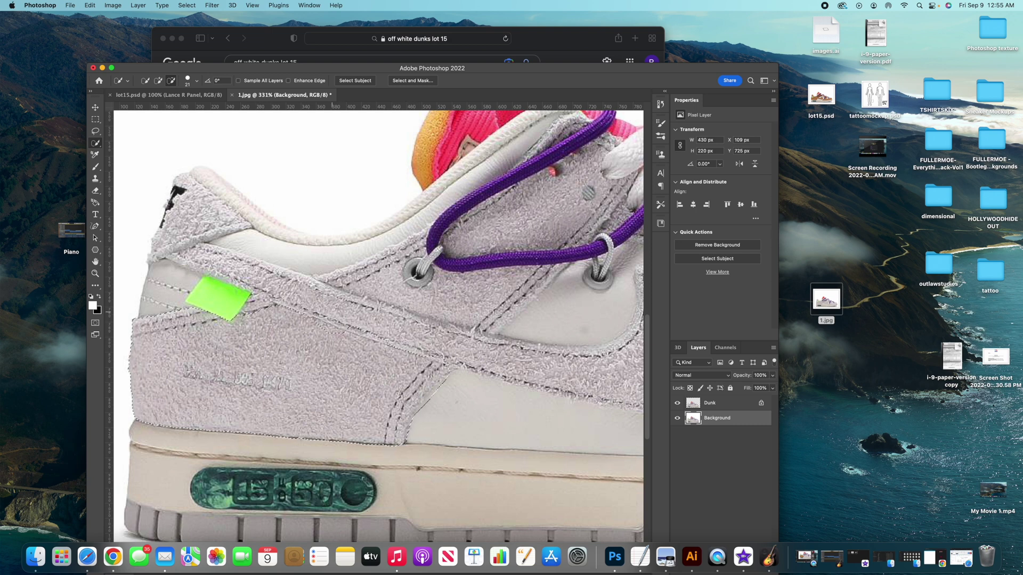
{"action": "right_click", "coordinate": [99, 148]}
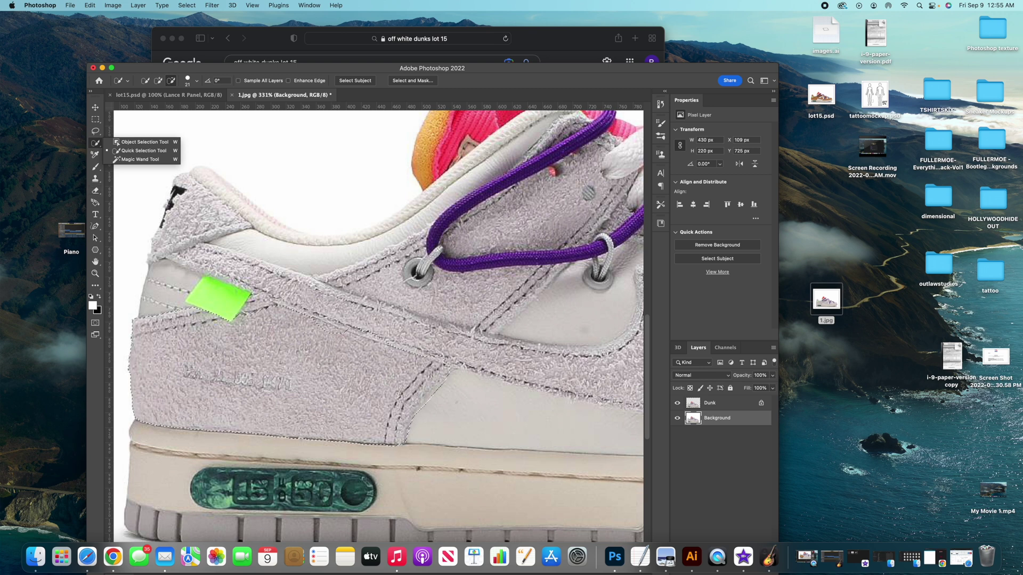
{"action": "left_click", "coordinate": [117, 183]}
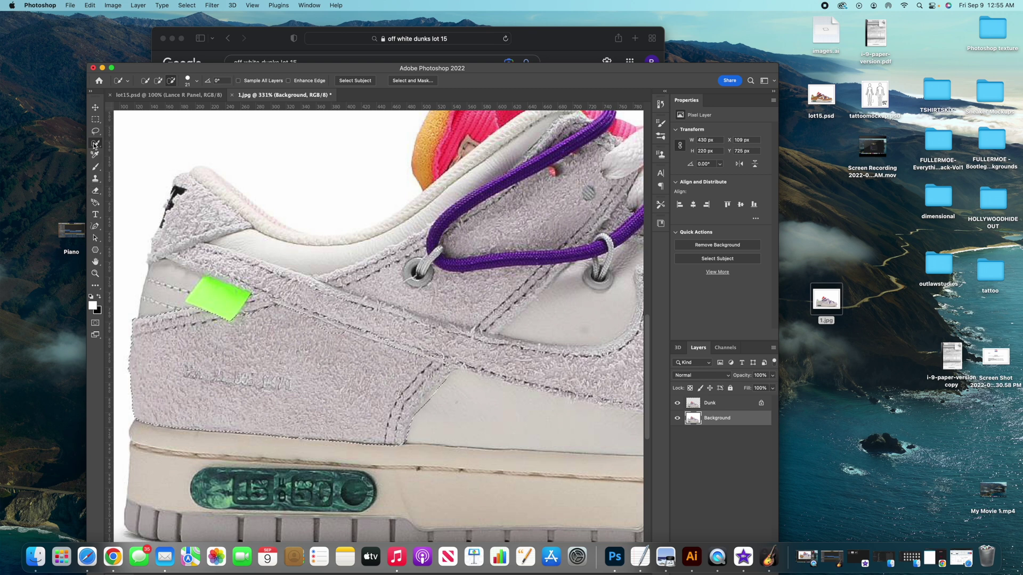
{"action": "key", "text": "super+z"}
{"action": "key", "text": "super+z"}
{"action": "left_click", "coordinate": [187, 5]}
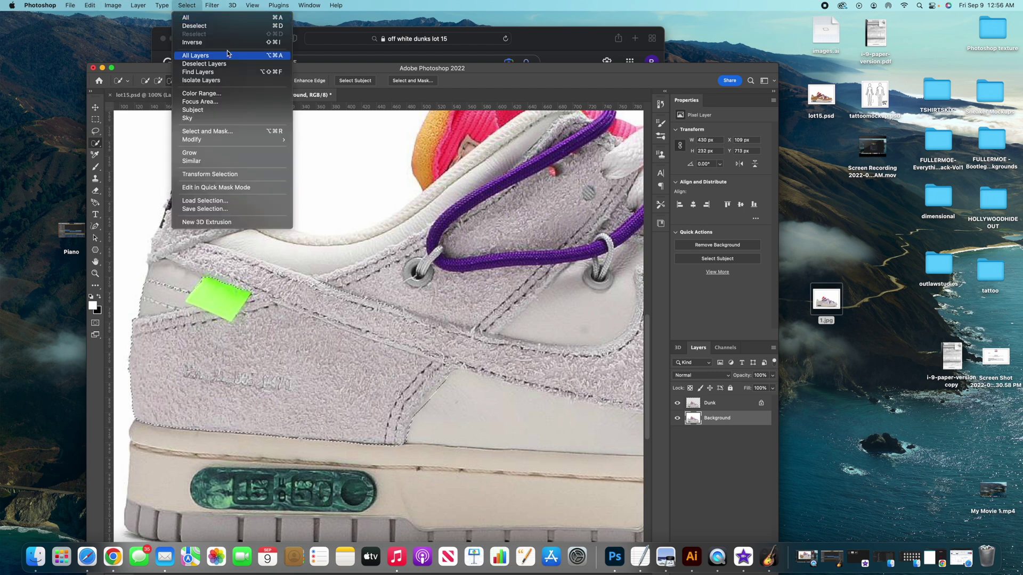
{"action": "left_click", "coordinate": [210, 27]}
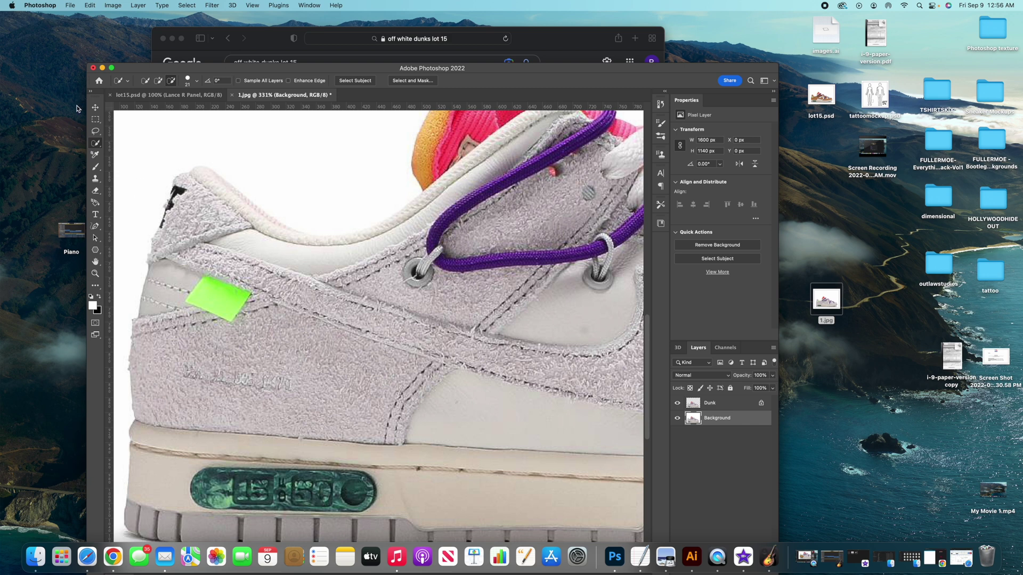
Step: Try tracing the back edge of the heel panel with the Pen tool in Shape mode
{"action": "left_click", "coordinate": [95, 228]}
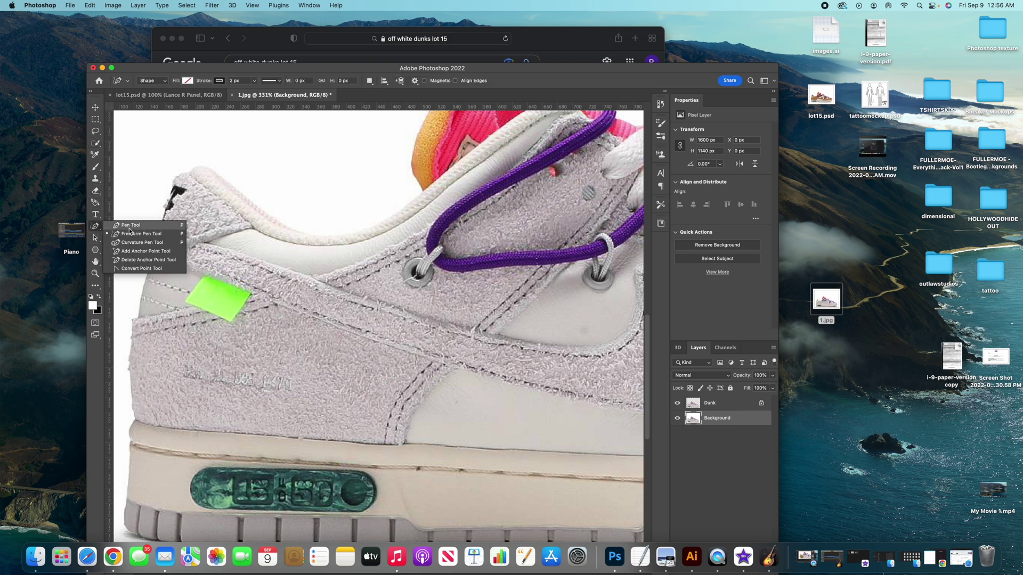
{"action": "left_click", "coordinate": [129, 226]}
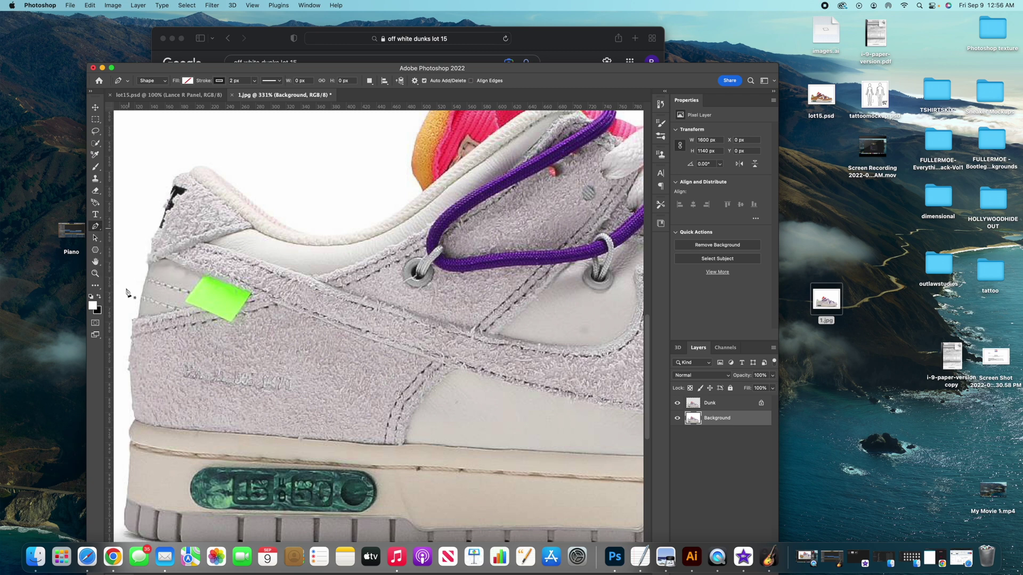
{"action": "left_click", "coordinate": [133, 420]}
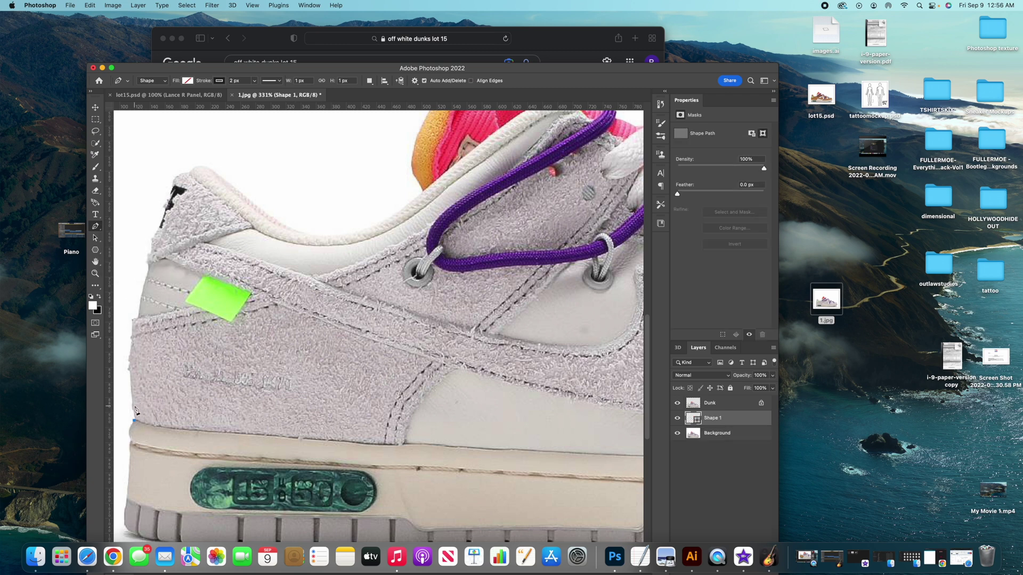
{"action": "left_click", "coordinate": [132, 405]}
{"action": "left_click", "coordinate": [131, 337]}
{"action": "left_click", "coordinate": [131, 321]}
Step: Switch the Pen tool to Path mode and delete the unfinished shape layer
{"action": "left_click", "coordinate": [158, 82]}
{"action": "left_click", "coordinate": [158, 88]}
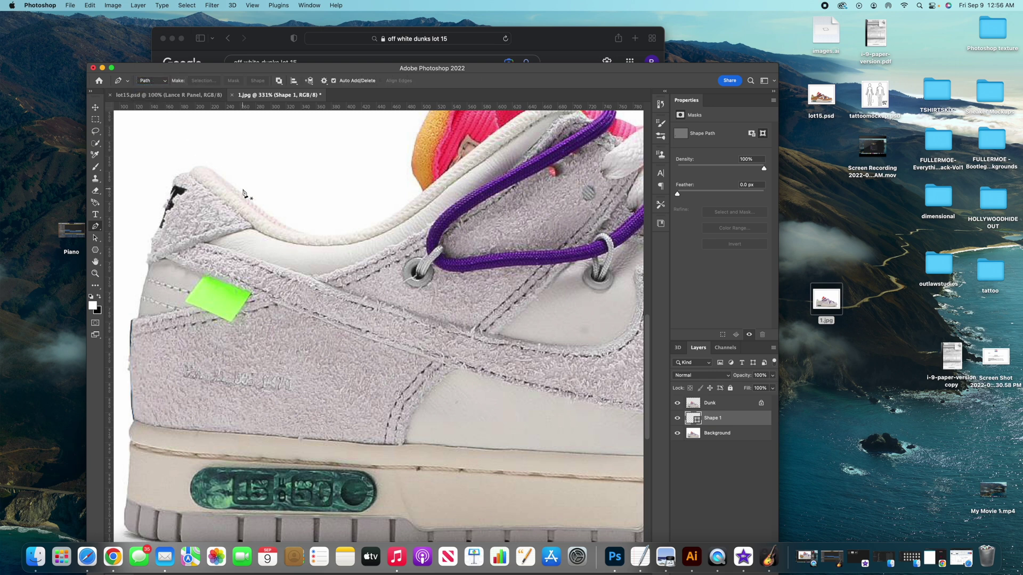
{"action": "key", "text": "BackSpace"}
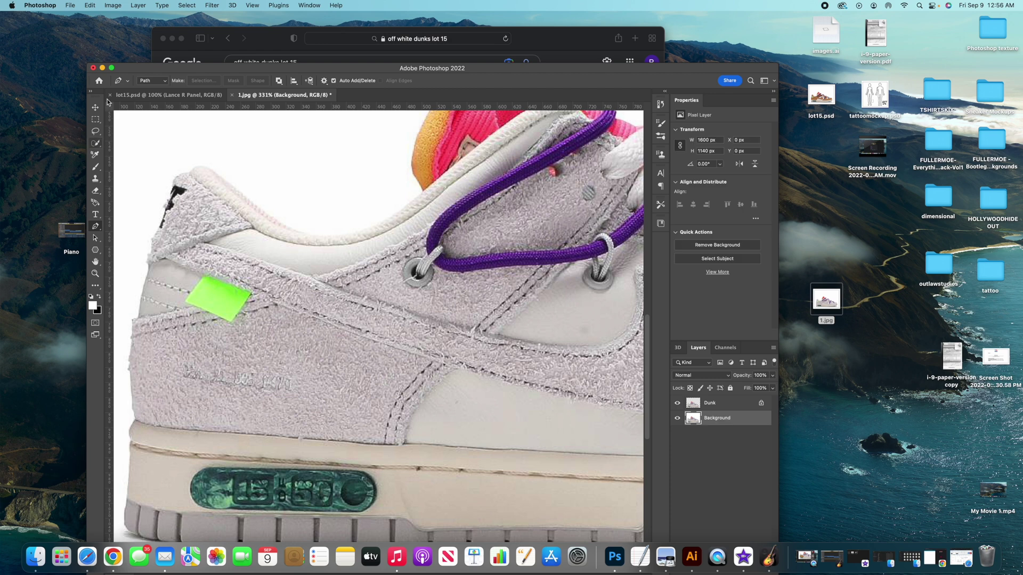
Step: Trace a closed Pen path about 433 by 199 px around the suede heel panel on the Background layer
{"action": "left_click", "coordinate": [134, 418]}
{"action": "left_click", "coordinate": [131, 375]}
{"action": "left_click", "coordinate": [131, 355]}
{"action": "left_click", "coordinate": [132, 319]}
{"action": "left_click", "coordinate": [149, 315]}
{"action": "left_click", "coordinate": [174, 309]}
{"action": "left_click", "coordinate": [210, 312]}
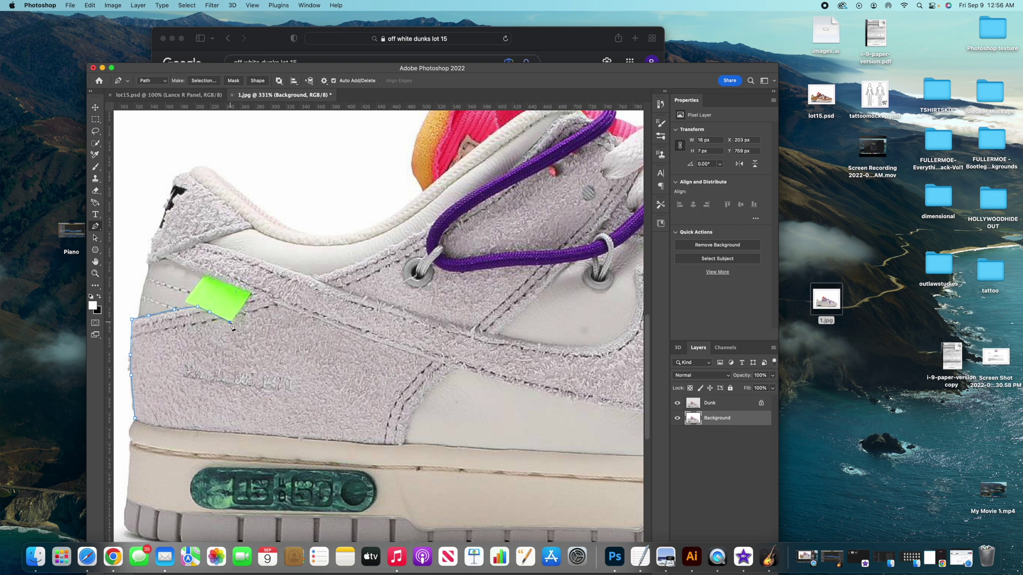
{"action": "left_click", "coordinate": [250, 294]}
{"action": "left_click", "coordinate": [264, 297]}
{"action": "left_click", "coordinate": [329, 325]}
{"action": "left_click", "coordinate": [389, 346]}
{"action": "left_click", "coordinate": [441, 362]}
{"action": "left_click", "coordinate": [457, 368]}
{"action": "left_click", "coordinate": [436, 386]}
{"action": "left_click", "coordinate": [419, 405]}
{"action": "left_click", "coordinate": [408, 423]}
{"action": "left_click", "coordinate": [404, 444]}
{"action": "left_click", "coordinate": [379, 445]}
{"action": "left_click", "coordinate": [324, 439]}
{"action": "left_click", "coordinate": [203, 430]}
{"action": "left_click", "coordinate": [158, 426]}
{"action": "left_click", "coordinate": [135, 420]}
{"action": "left_click", "coordinate": [163, 436], "text": "super"}
{"action": "left_click", "coordinate": [139, 424], "text": "super"}
Step: Convert the heel panel path to a new anti-aliased selection with a 1 px feather and copy it to its own layer
{"action": "left_click", "coordinate": [205, 85]}
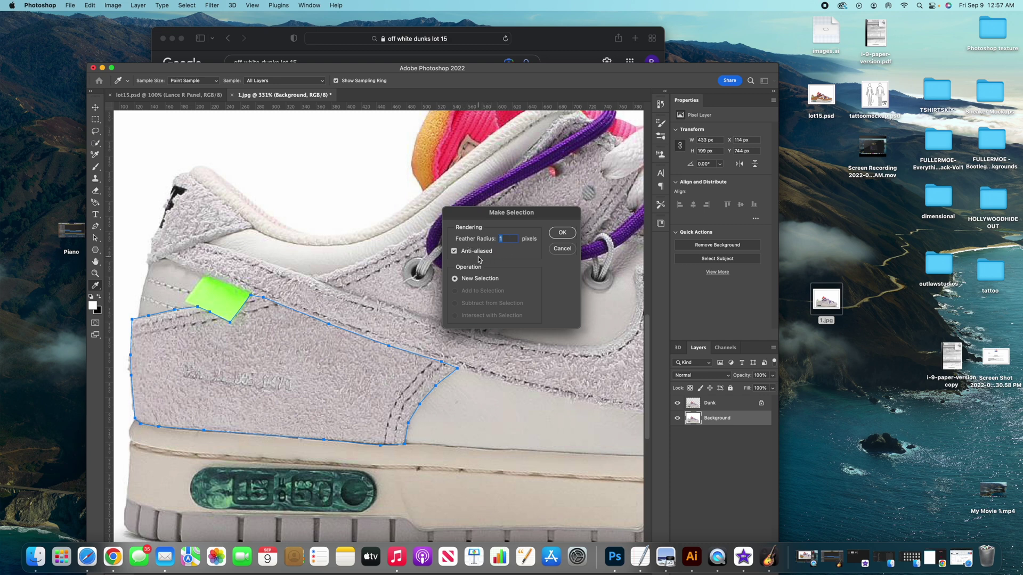
{"action": "left_click", "coordinate": [561, 234]}
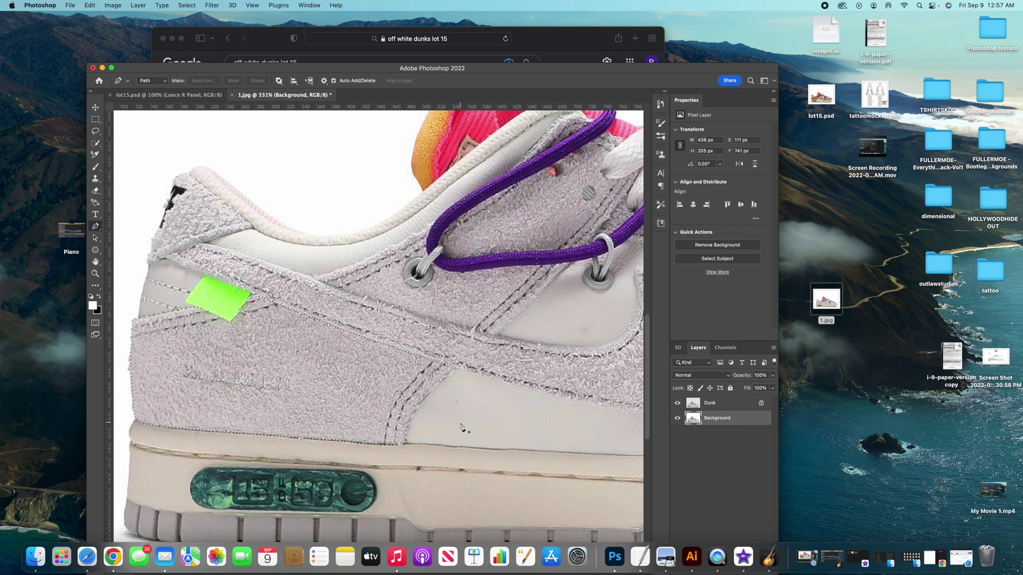
{"action": "key", "text": "super+j"}
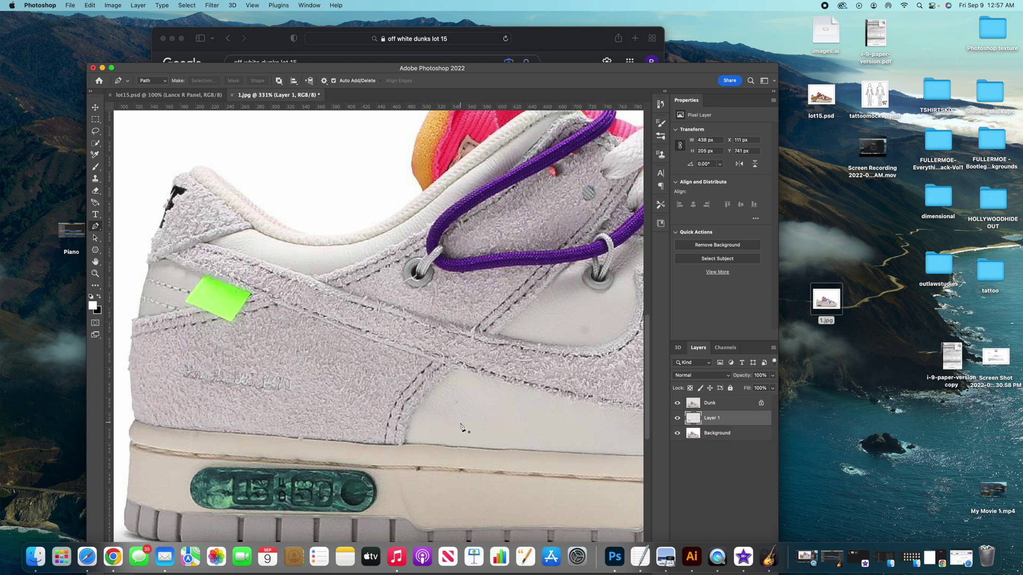
Step: Lock the transparent pixels of the copied heel layer and rename it HEEL PANEL
{"action": "left_click", "coordinate": [690, 388]}
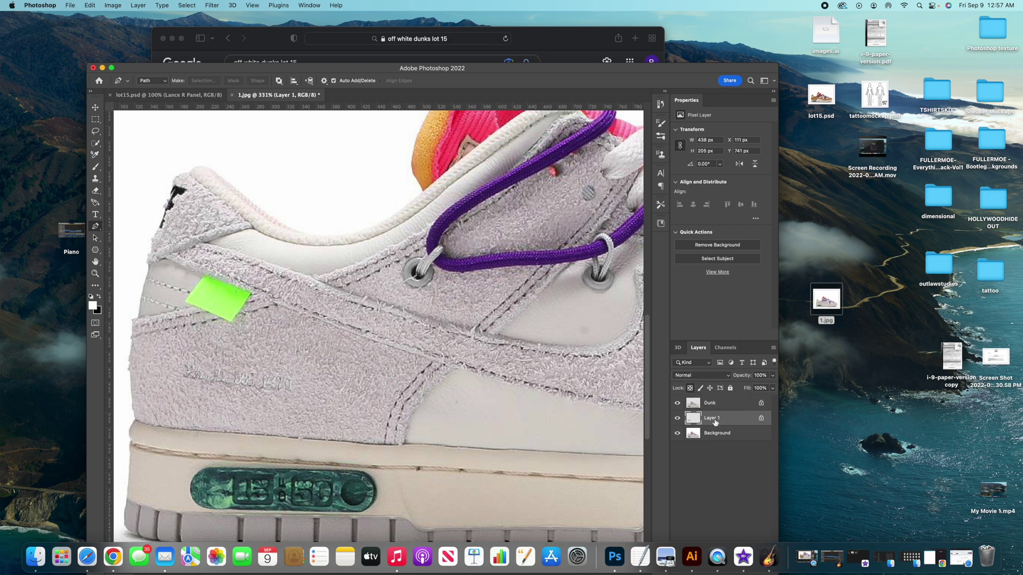
{"action": "double_click", "coordinate": [714, 419]}
{"action": "type", "text": "HEEL PANEL"}
{"action": "left_click", "coordinate": [74, 5]}
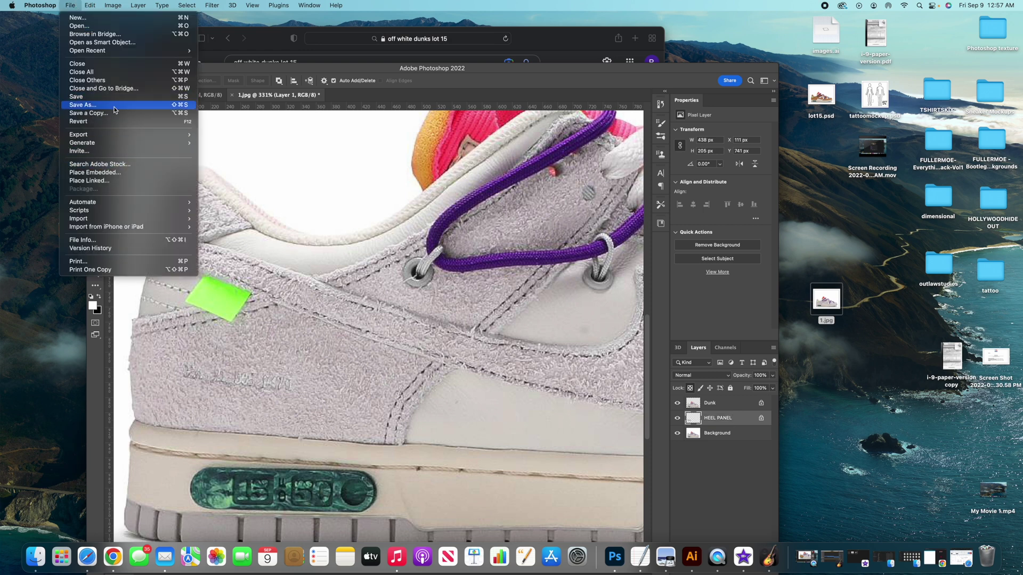
{"action": "left_click", "coordinate": [728, 479]}
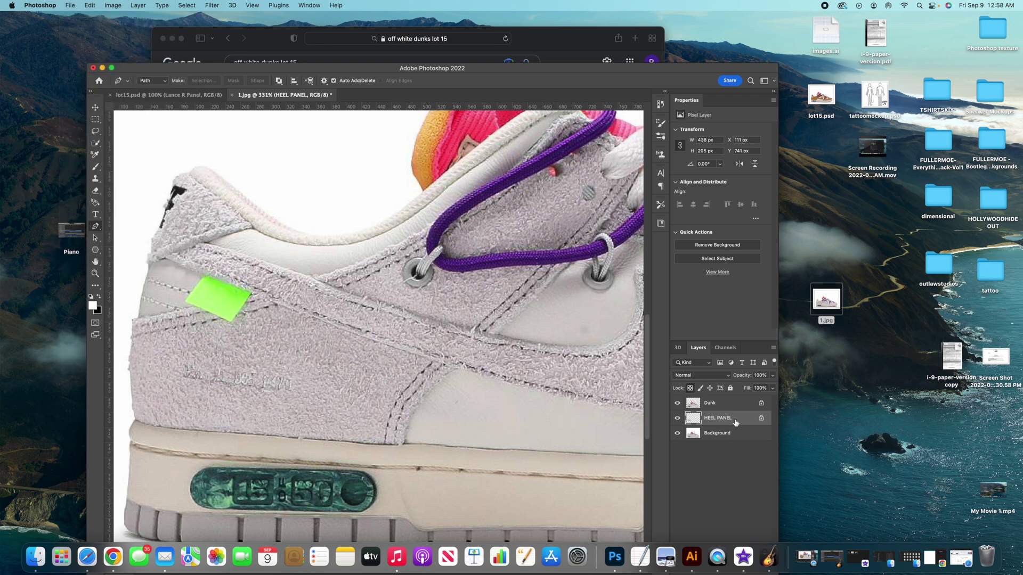
{"action": "left_click", "coordinate": [96, 273]}
{"action": "left_click_drag", "start_coordinate": [425, 418], "coordinate": [453, 417]}
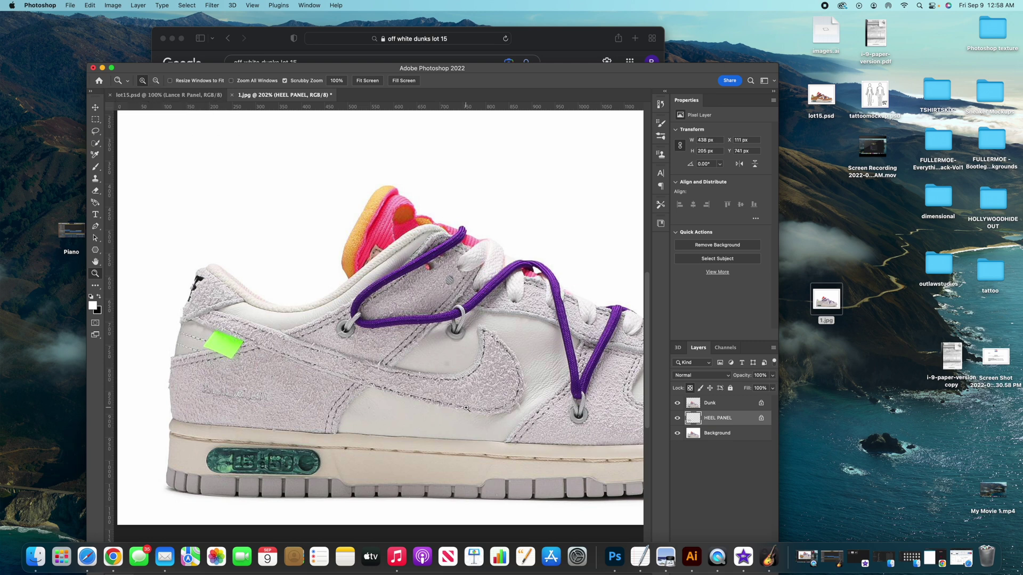
{"action": "scroll", "coordinate": [469, 417], "scroll_direction": "right", "scroll_amount": 2}
{"action": "scroll", "coordinate": [469, 416], "scroll_direction": "right", "scroll_amount": 3}
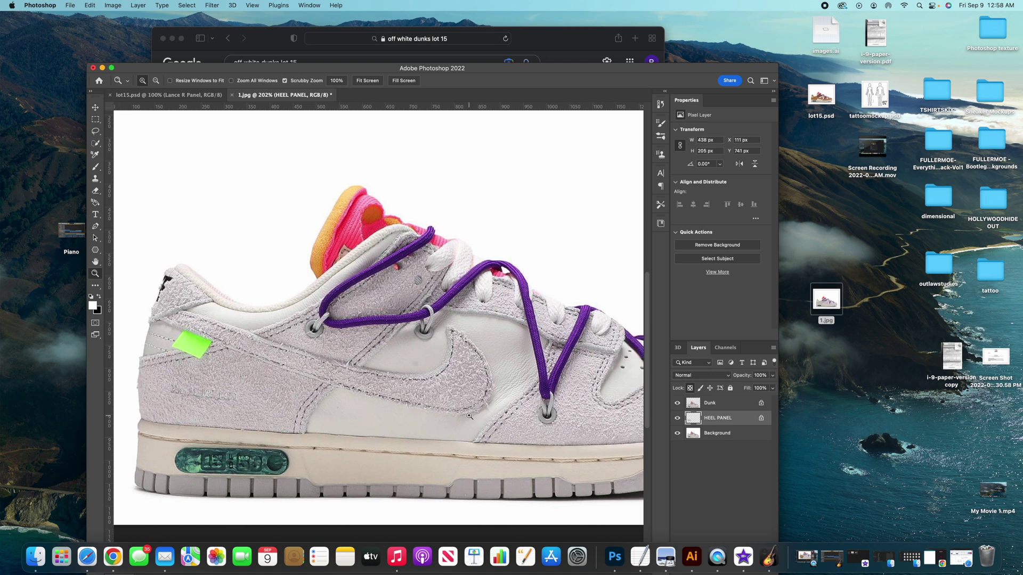
{"action": "double_click", "coordinate": [740, 420]}
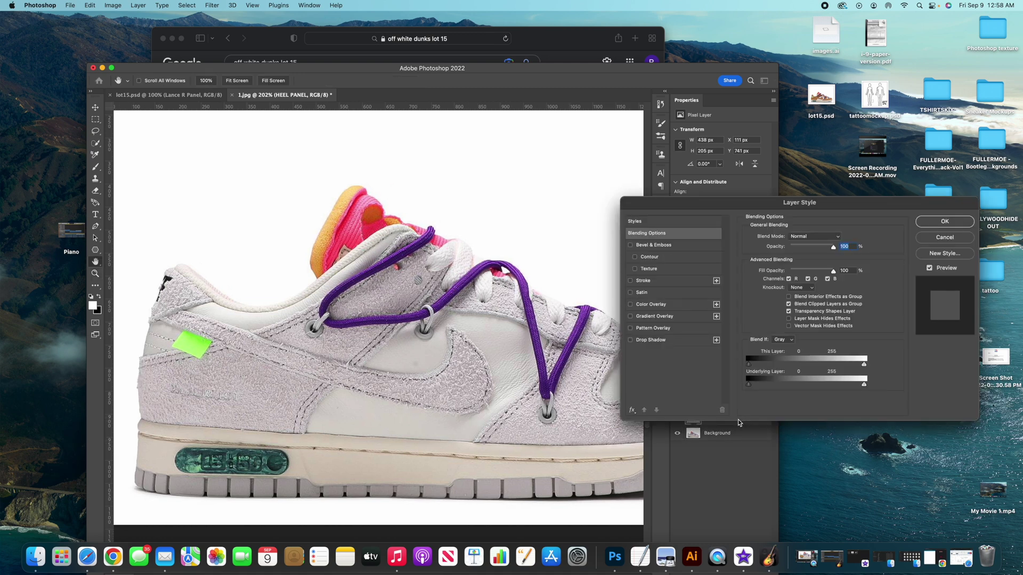
{"action": "left_click_drag", "start_coordinate": [709, 203], "coordinate": [789, 143]}
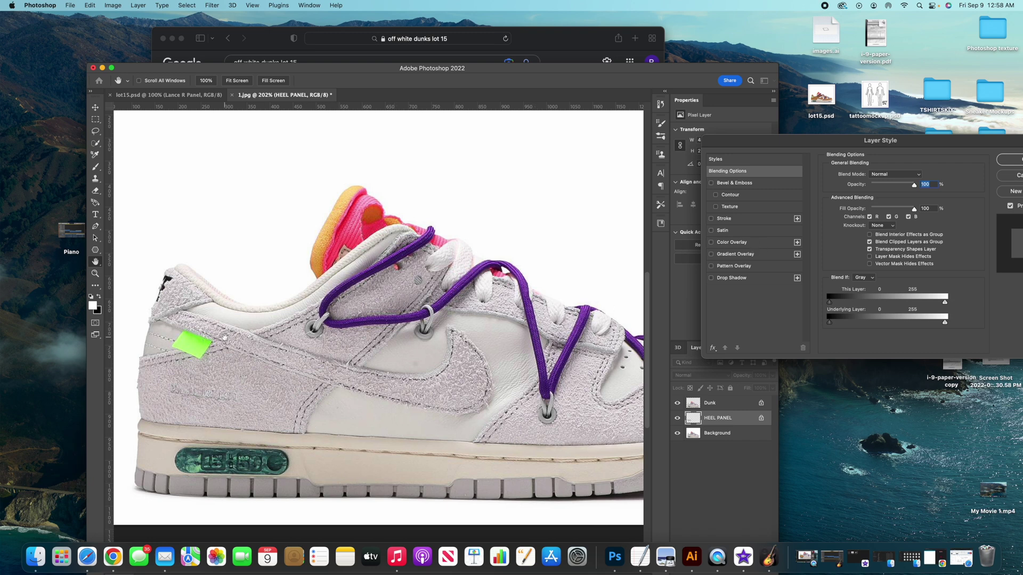
{"action": "left_click", "coordinate": [746, 243]}
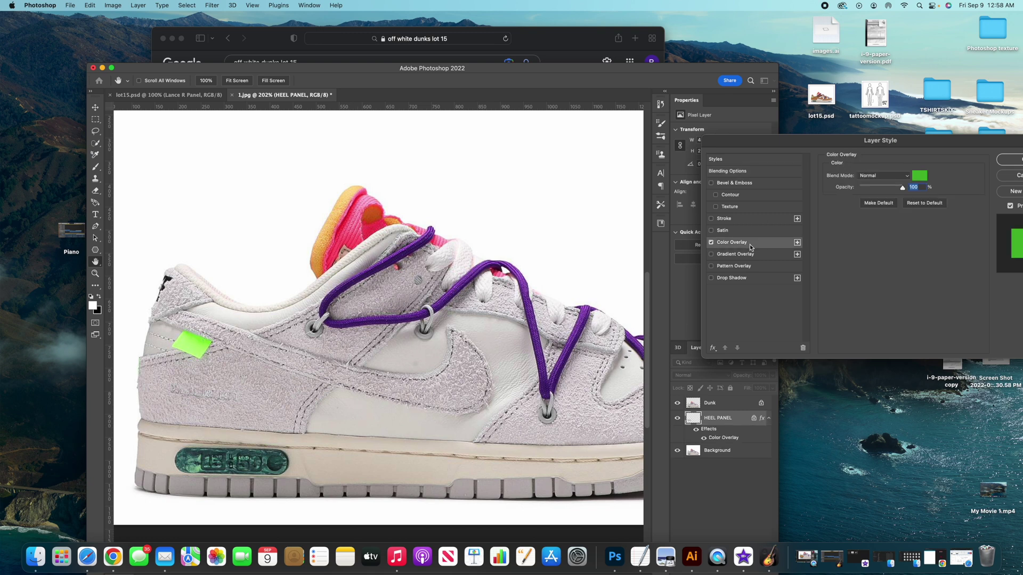
{"action": "left_click_drag", "start_coordinate": [814, 139], "coordinate": [745, 141]}
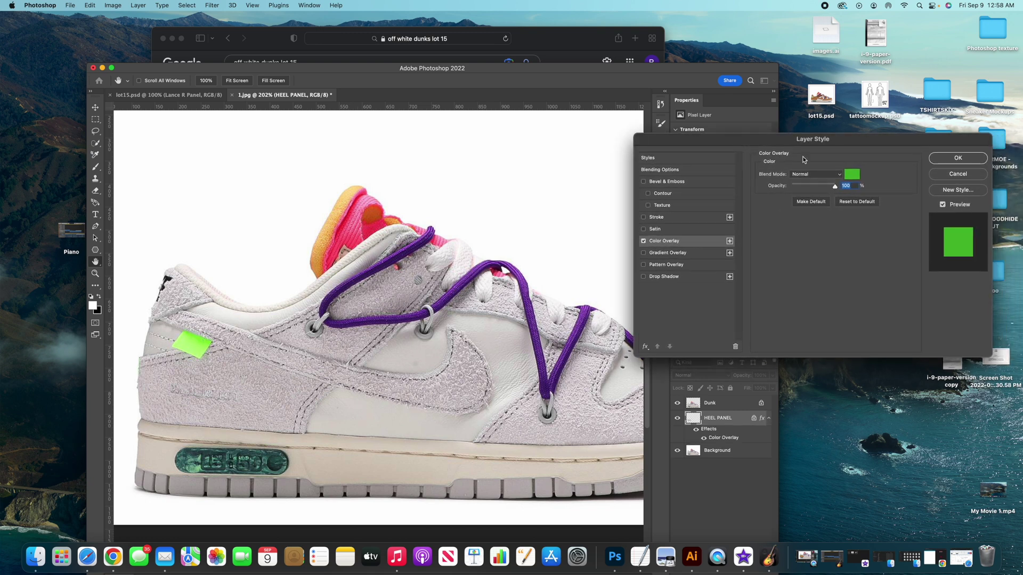
{"action": "left_click", "coordinate": [814, 174]}
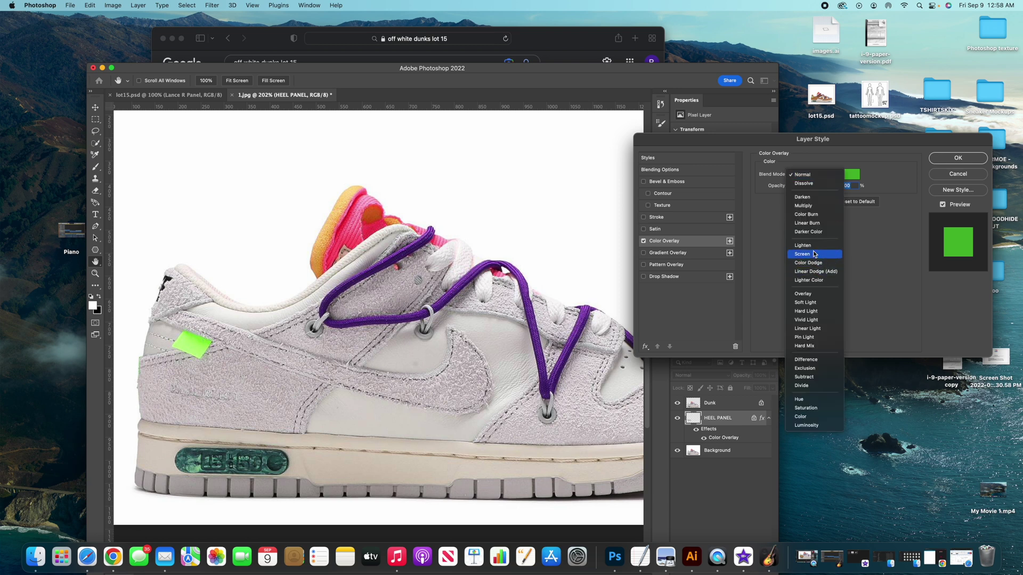
{"action": "left_click", "coordinate": [814, 223]}
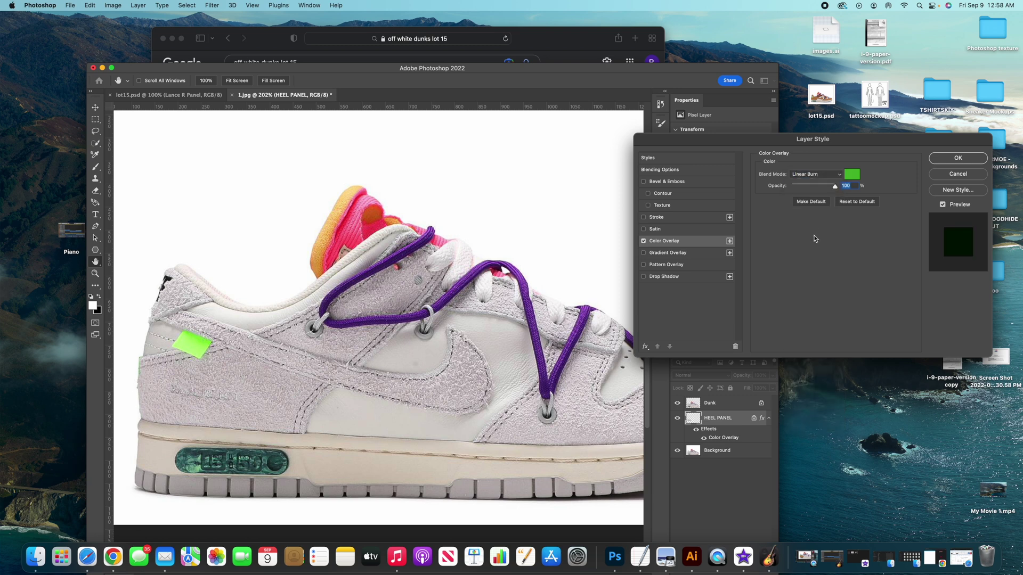
{"action": "left_click", "coordinate": [852, 174]}
{"action": "left_click_drag", "start_coordinate": [696, 444], "coordinate": [620, 397]}
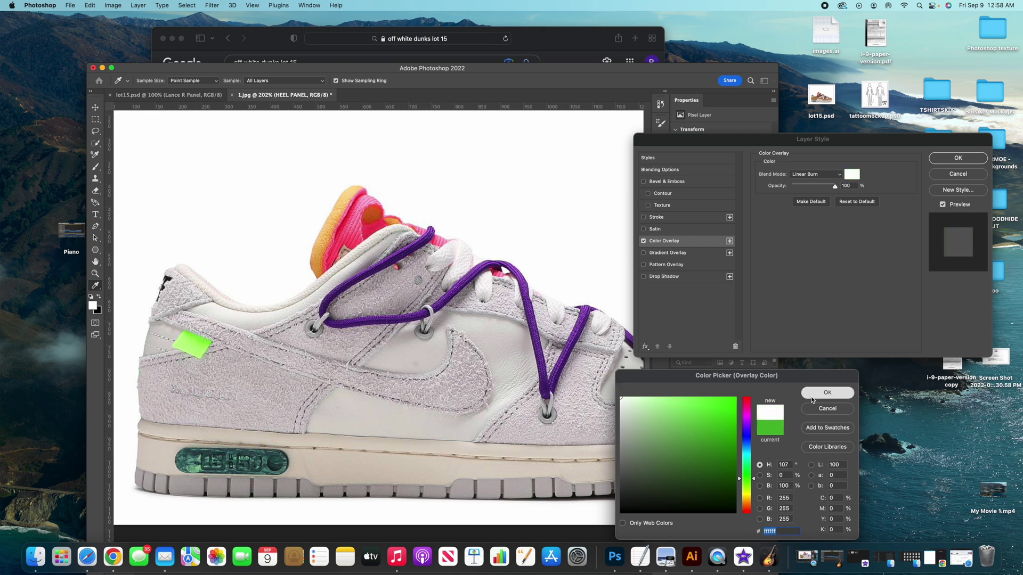
{"action": "left_click", "coordinate": [827, 393]}
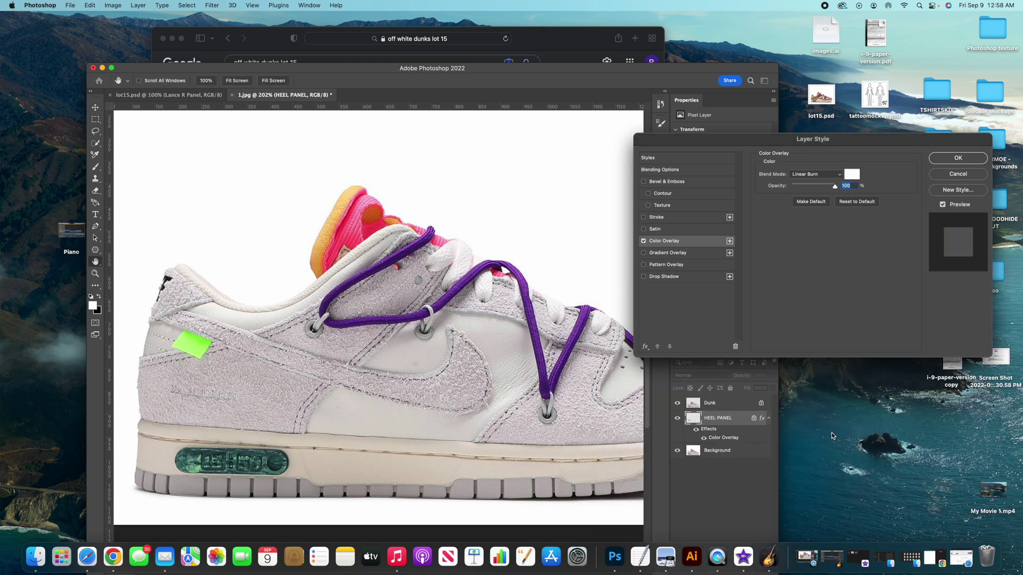
{"action": "left_click", "coordinate": [946, 177]}
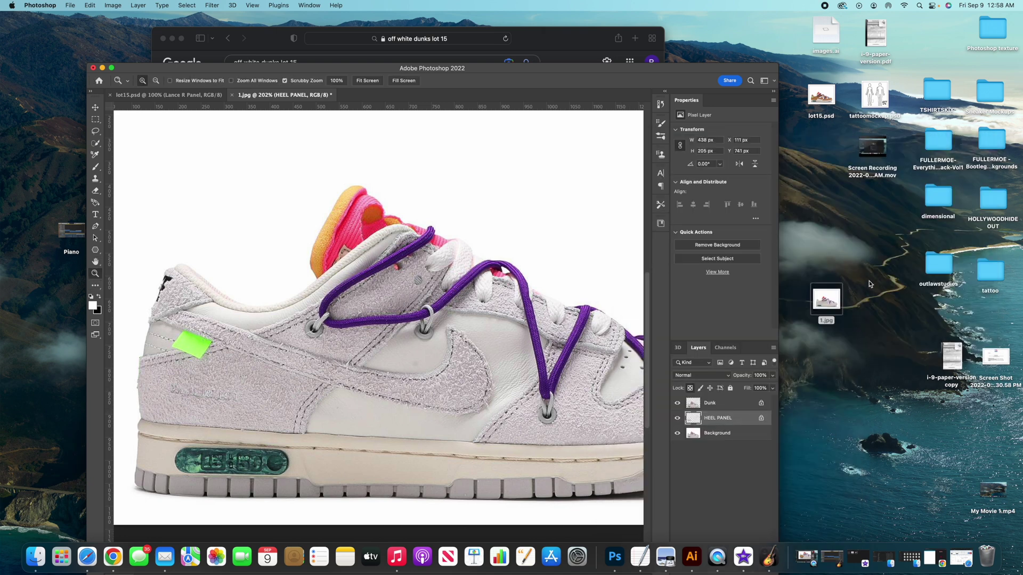
{"action": "double_click", "coordinate": [741, 419]}
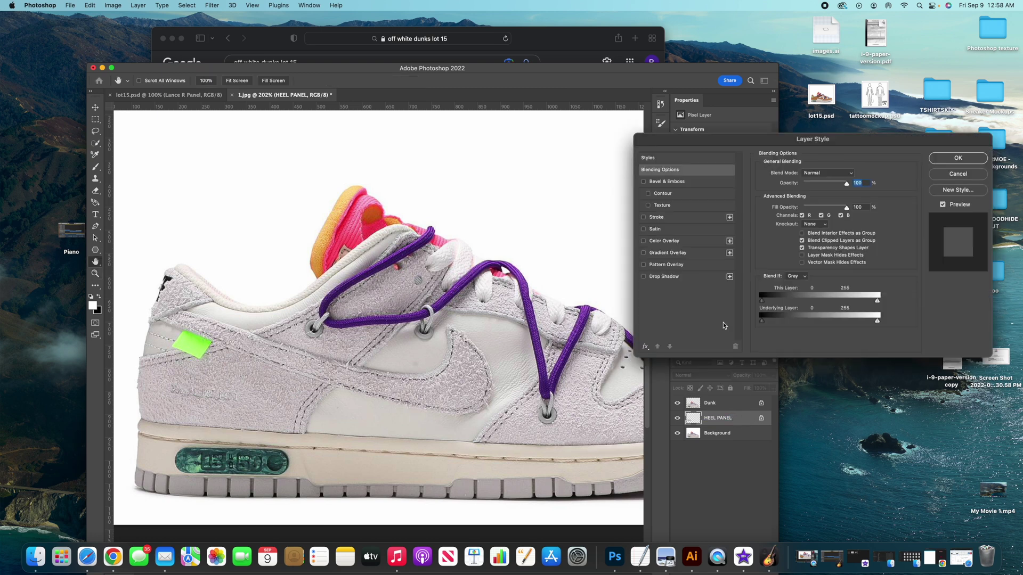
{"action": "left_click", "coordinate": [695, 245]}
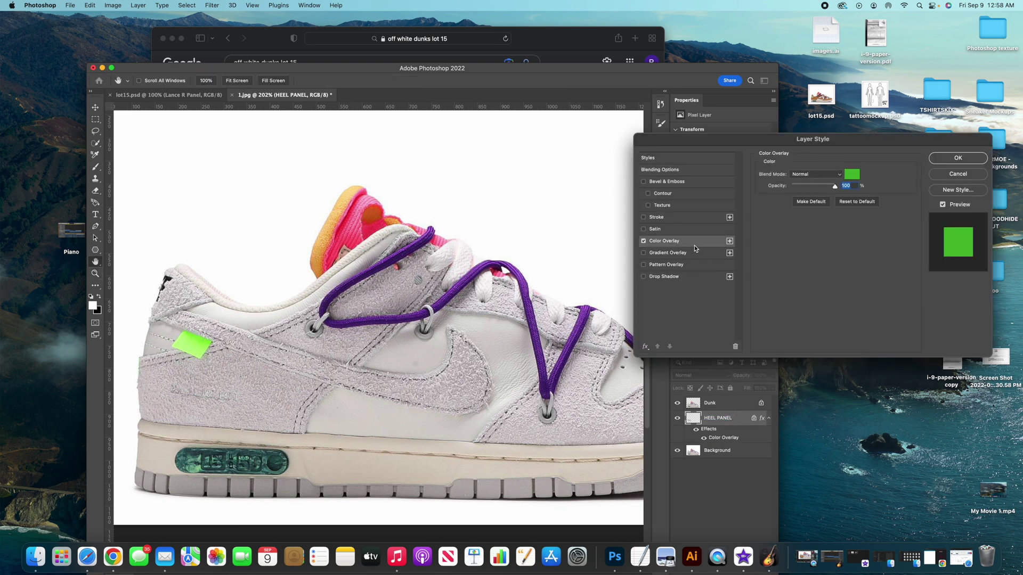
{"action": "left_click", "coordinate": [938, 176]}
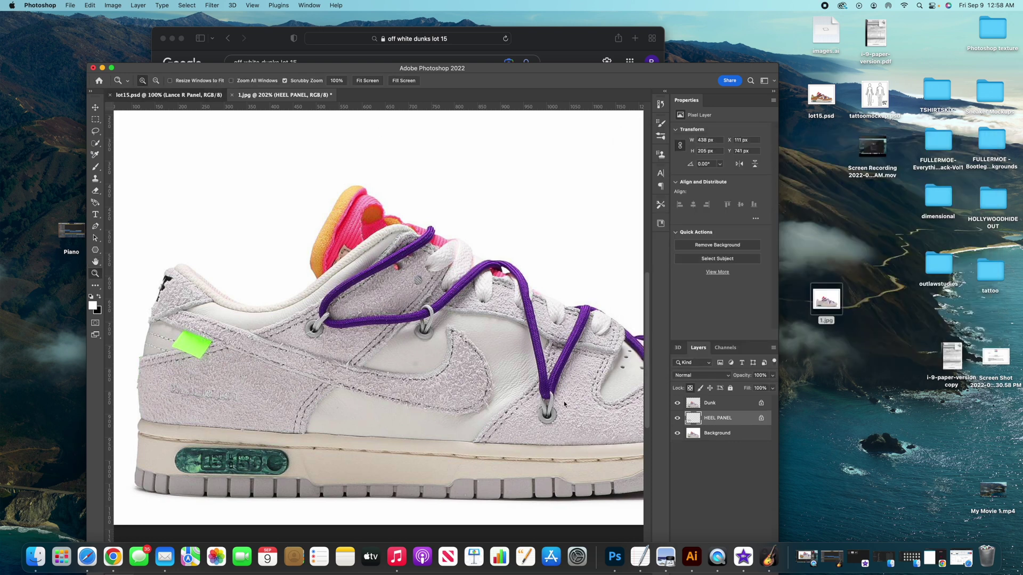
Step: Examine the Cleanup Heel Panel layer's Color Overlay effect and the layer stacking order in the lot15.psd document
{"action": "key", "text": "ctrl+Tab"}
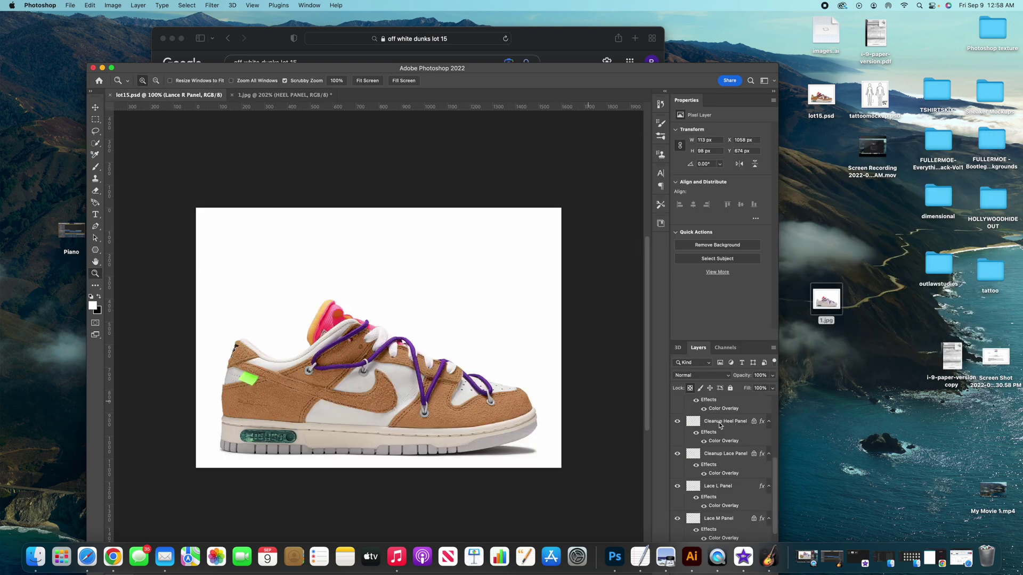
{"action": "double_click", "coordinate": [719, 421]}
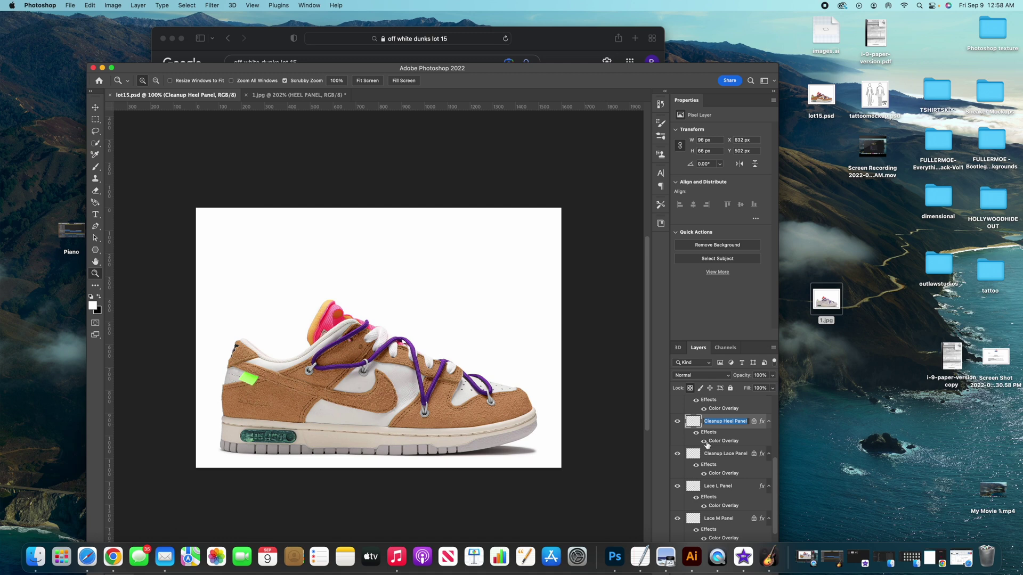
{"action": "left_click", "coordinate": [704, 441]}
{"action": "left_click", "coordinate": [696, 433]}
{"action": "scroll", "coordinate": [732, 429], "scroll_direction": "down", "scroll_amount": 4}
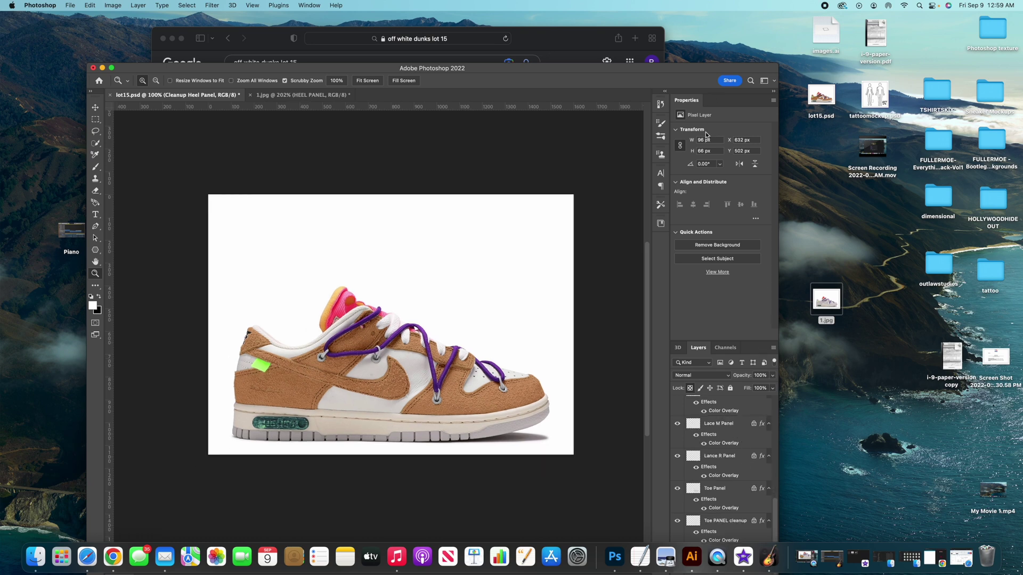
{"action": "double_click", "coordinate": [704, 68]}
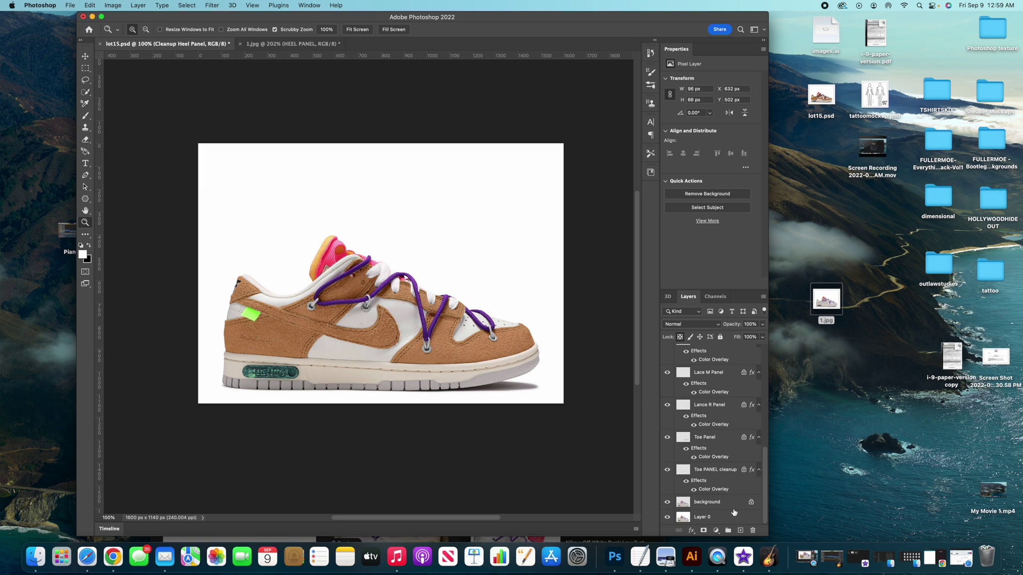
Step: Return to the 1.jpg document and move the Dunk layer below the HEEL PANEL layer
{"action": "left_click", "coordinate": [293, 44]}
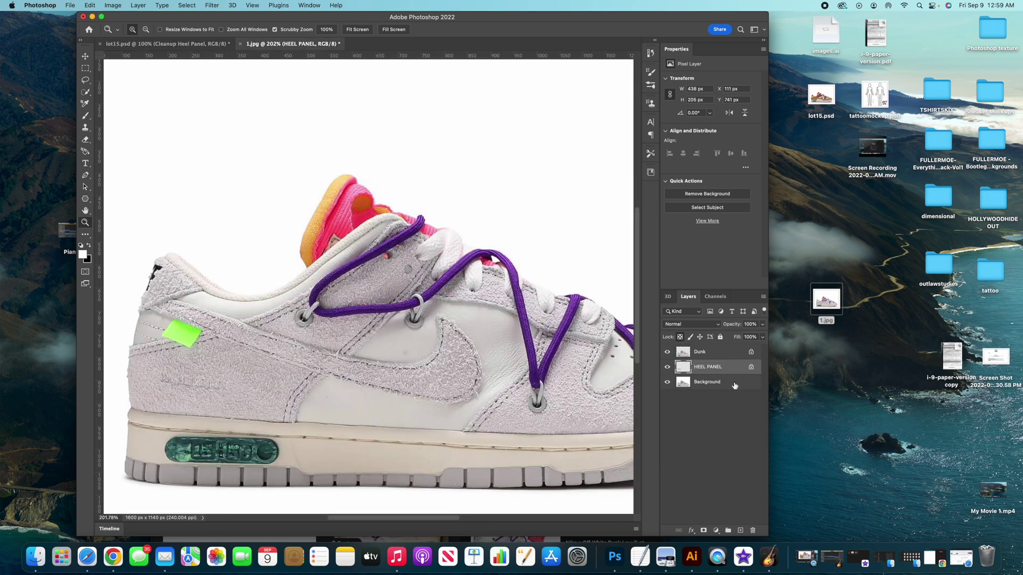
{"action": "left_click", "coordinate": [722, 353]}
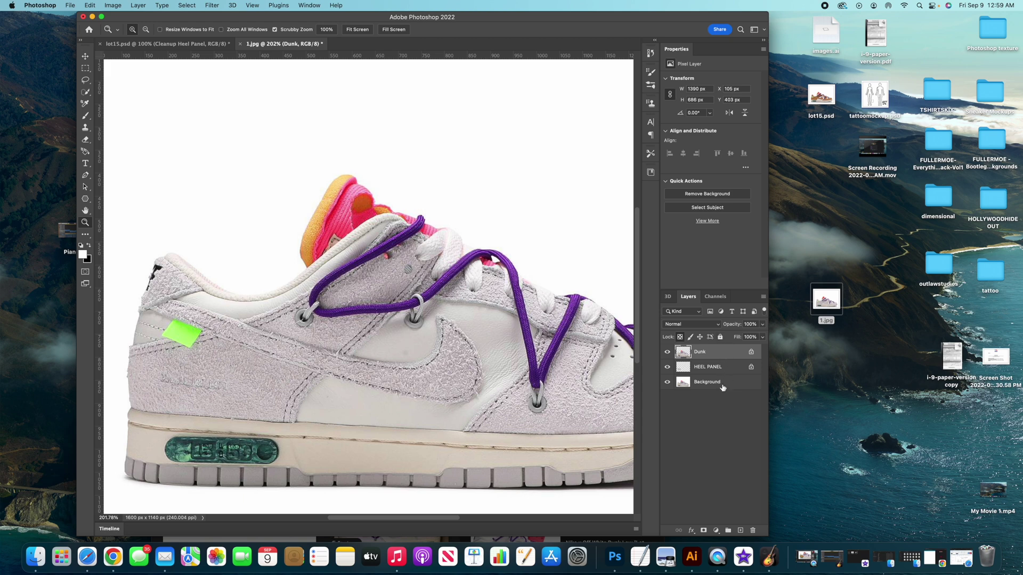
{"action": "left_click_drag", "start_coordinate": [724, 352], "coordinate": [722, 367]}
{"action": "left_click_drag", "start_coordinate": [705, 355], "coordinate": [710, 370]}
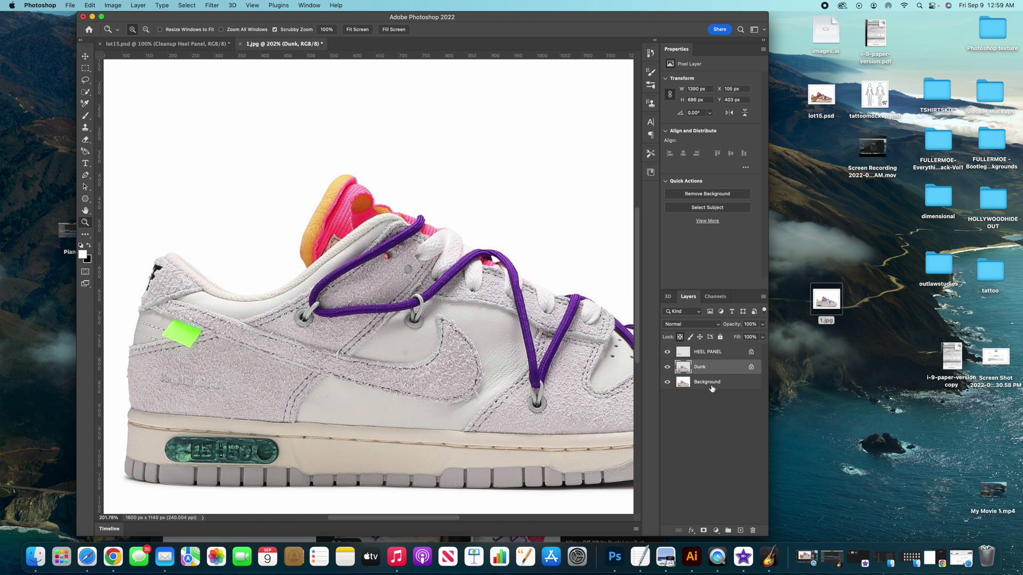
Step: Add a Color Overlay effect to the HEEL PANEL layer and set its blend mode to Linear Burn
{"action": "double_click", "coordinate": [734, 356]}
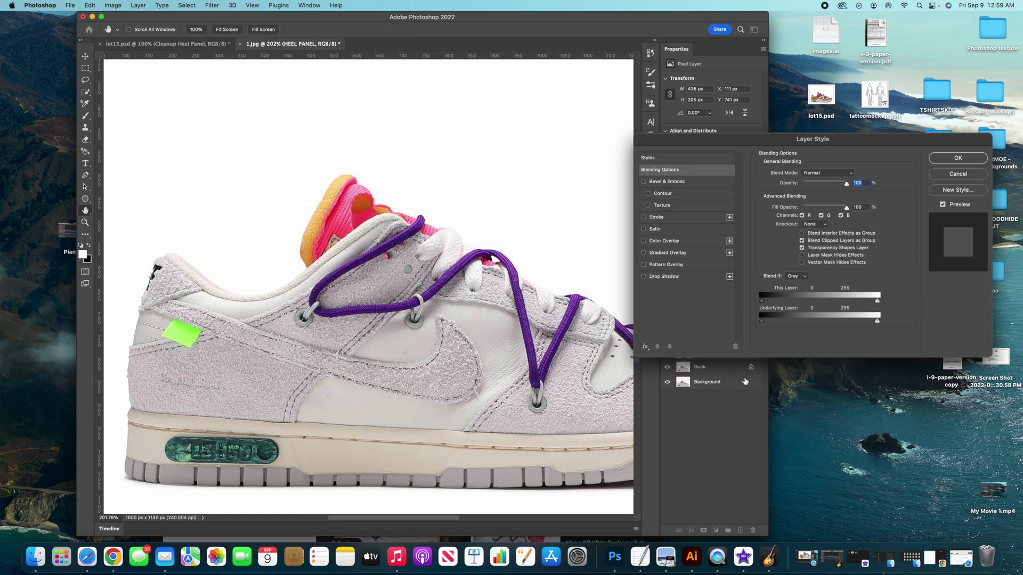
{"action": "left_click", "coordinate": [701, 243]}
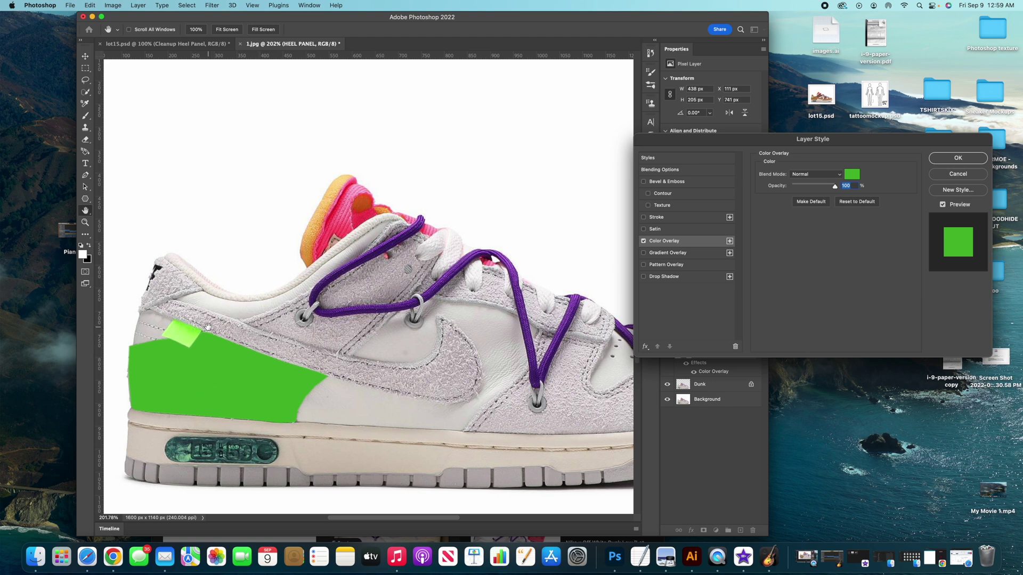
{"action": "left_click", "coordinate": [816, 175]}
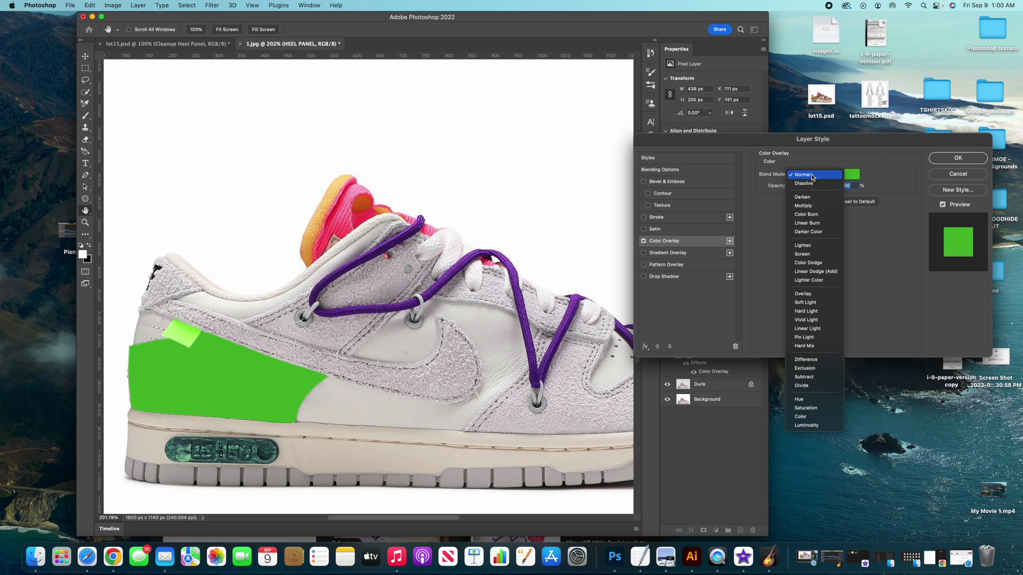
{"action": "left_click", "coordinate": [819, 225]}
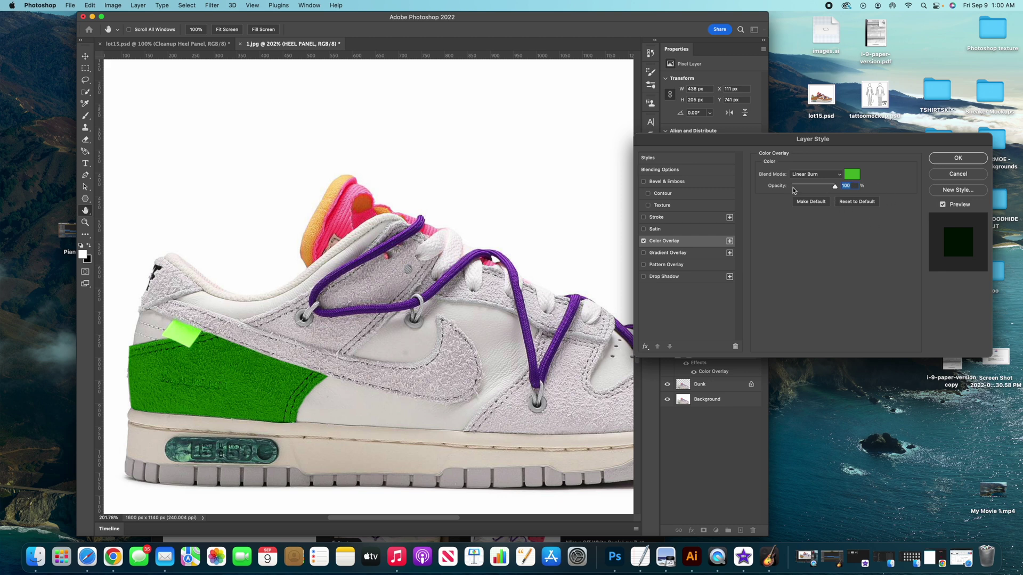
{"action": "mouse_move", "coordinate": [840, 190]}
{"action": "left_mouse_down"}
{"action": "mouse_move", "coordinate": [795, 187]}
{"action": "mouse_move", "coordinate": [838, 187]}
{"action": "left_mouse_up"}
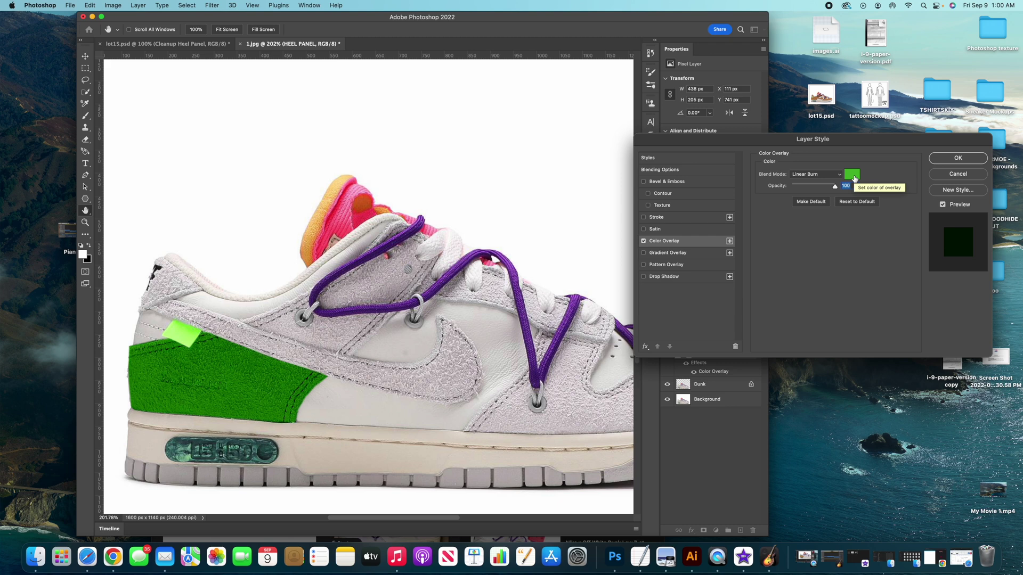
Step: Try white, muted green, near-black and dark grey as the HEEL PANEL layer's Color Overlay color
{"action": "left_click", "coordinate": [852, 175]}
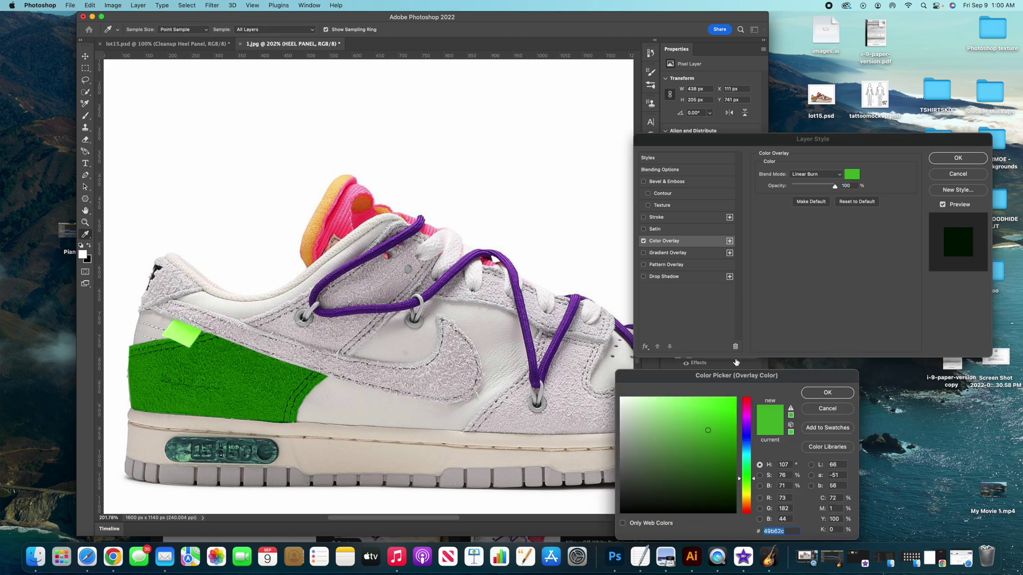
{"action": "left_click", "coordinate": [613, 392]}
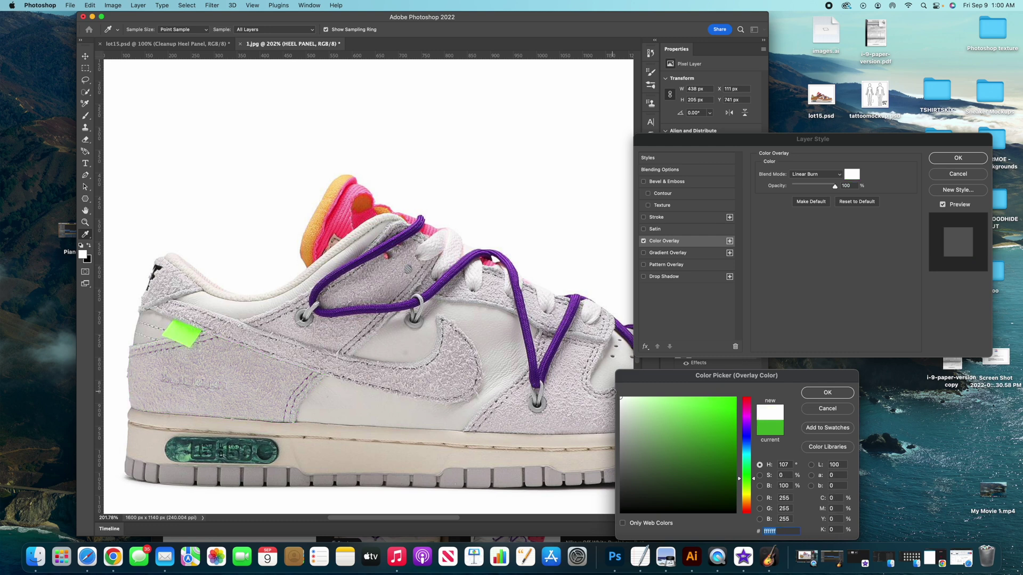
{"action": "left_click", "coordinate": [657, 427]}
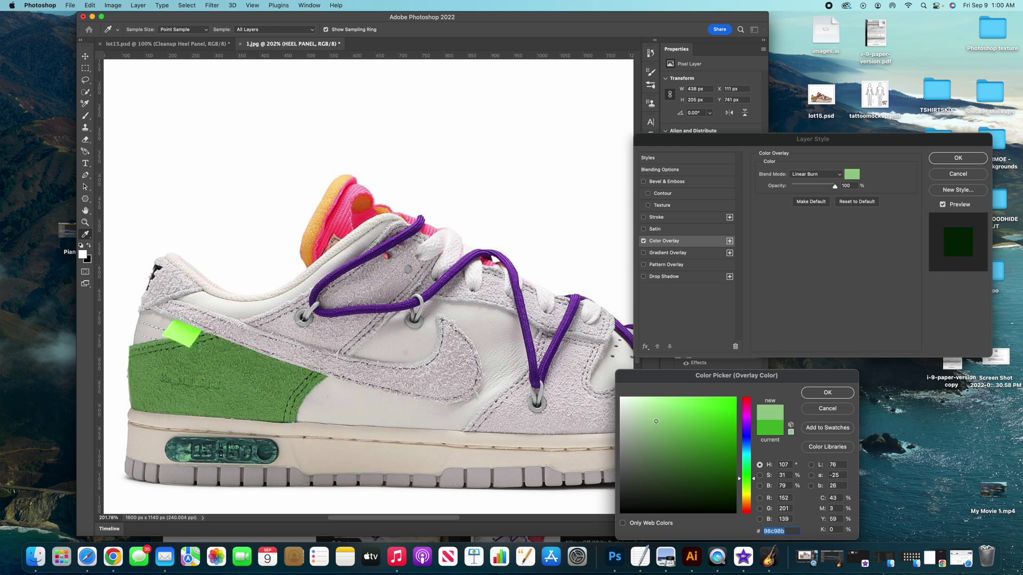
{"action": "mouse_move", "coordinate": [657, 426]}
{"action": "left_mouse_down"}
{"action": "mouse_move", "coordinate": [659, 487]}
{"action": "mouse_move", "coordinate": [687, 506]}
{"action": "left_mouse_up"}
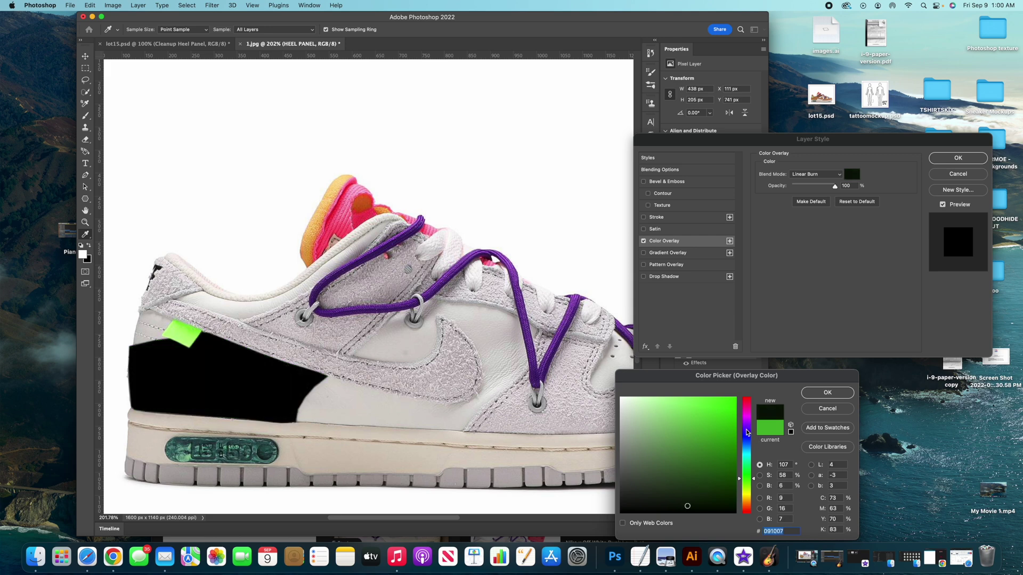
{"action": "left_click", "coordinate": [623, 467]}
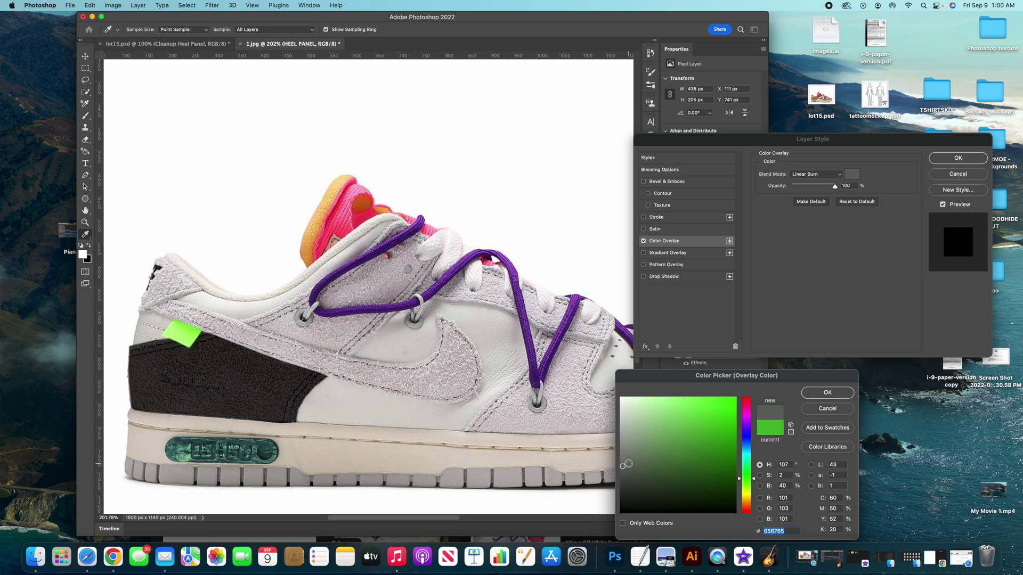
Step: Try purple, blue, cyan, green and yellow hues for the HEEL PANEL layer's Color Overlay
{"action": "left_click", "coordinate": [741, 419]}
{"action": "left_click", "coordinate": [712, 414]}
{"action": "left_click_drag", "start_coordinate": [712, 414], "coordinate": [725, 398]}
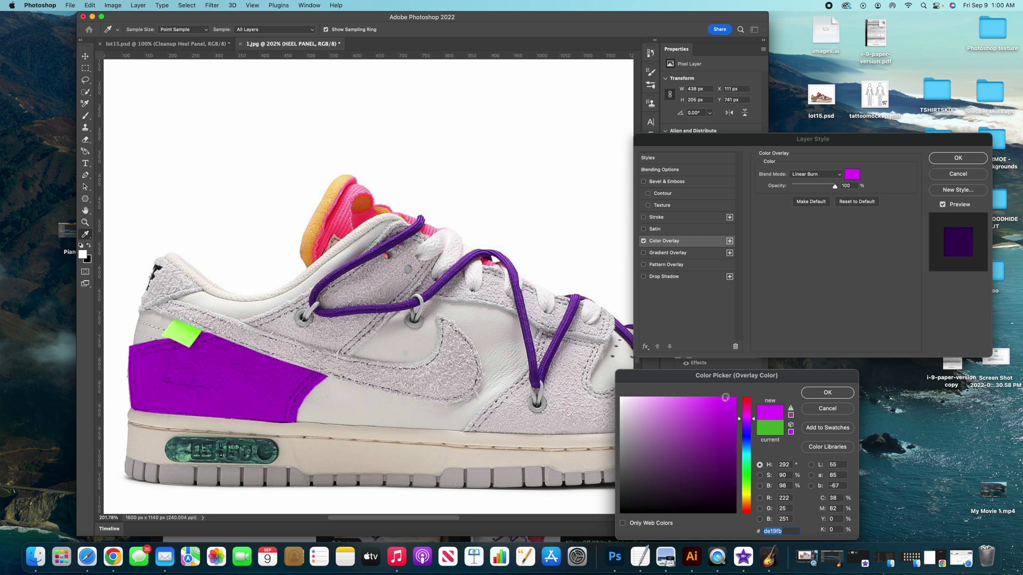
{"action": "left_click", "coordinate": [746, 434]}
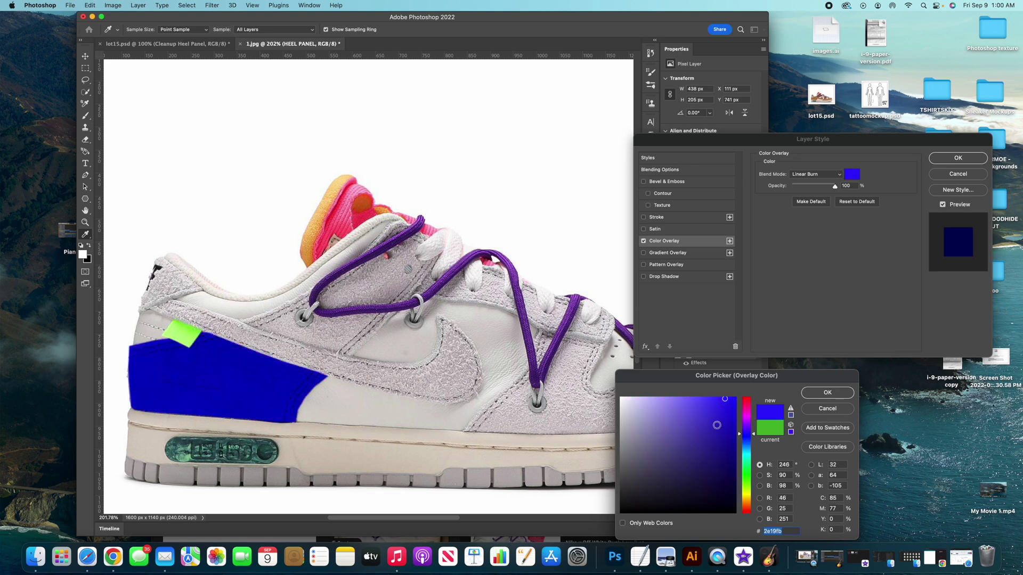
{"action": "left_click", "coordinate": [746, 454]}
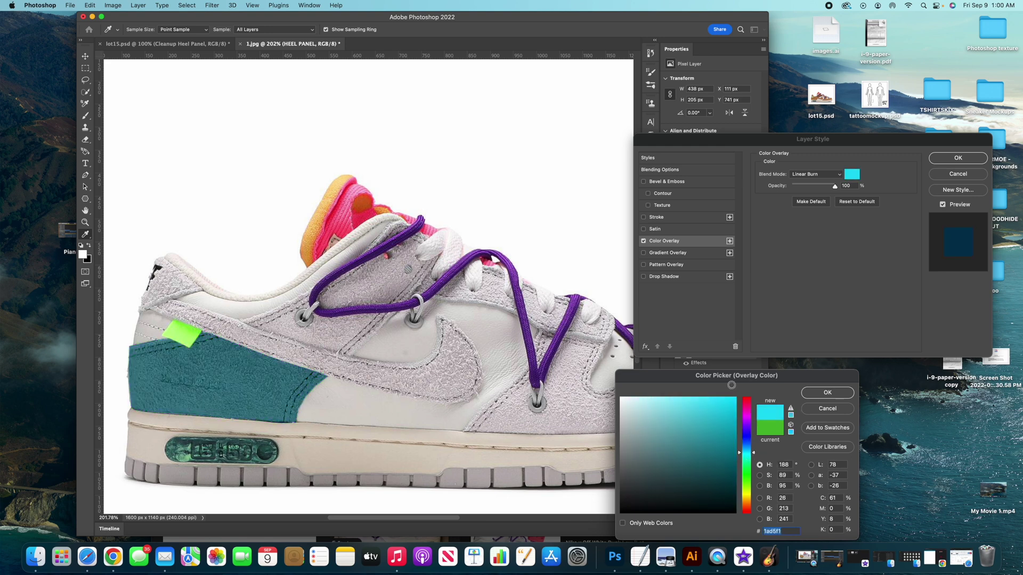
{"action": "left_click", "coordinate": [746, 475]}
{"action": "left_click", "coordinate": [746, 495]}
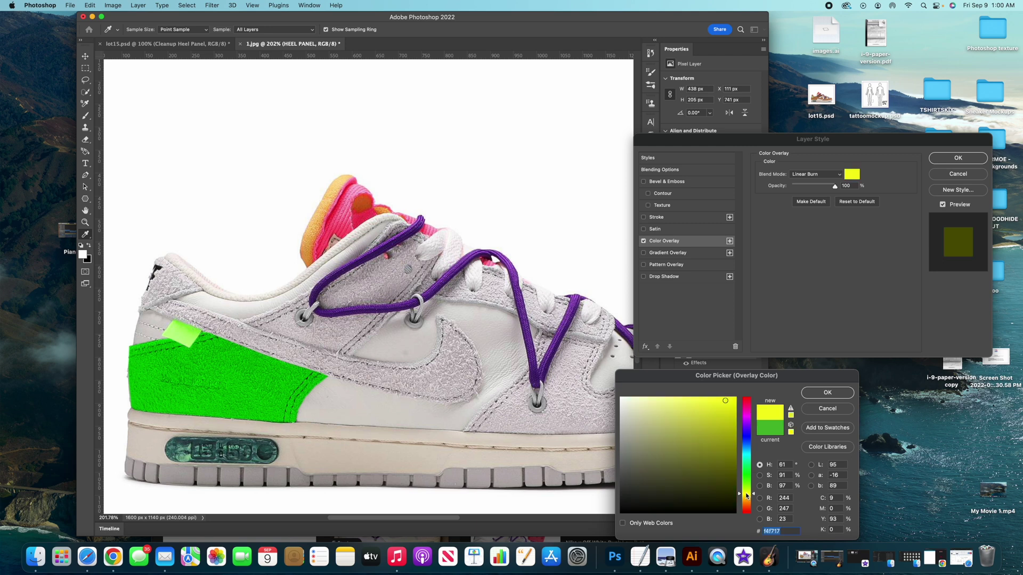
Step: Try dark red b92a12 for the HEEL PANEL overlay and discard the color and layer style changes
{"action": "left_click", "coordinate": [747, 510]}
{"action": "left_click", "coordinate": [724, 454]}
{"action": "left_click", "coordinate": [724, 428]}
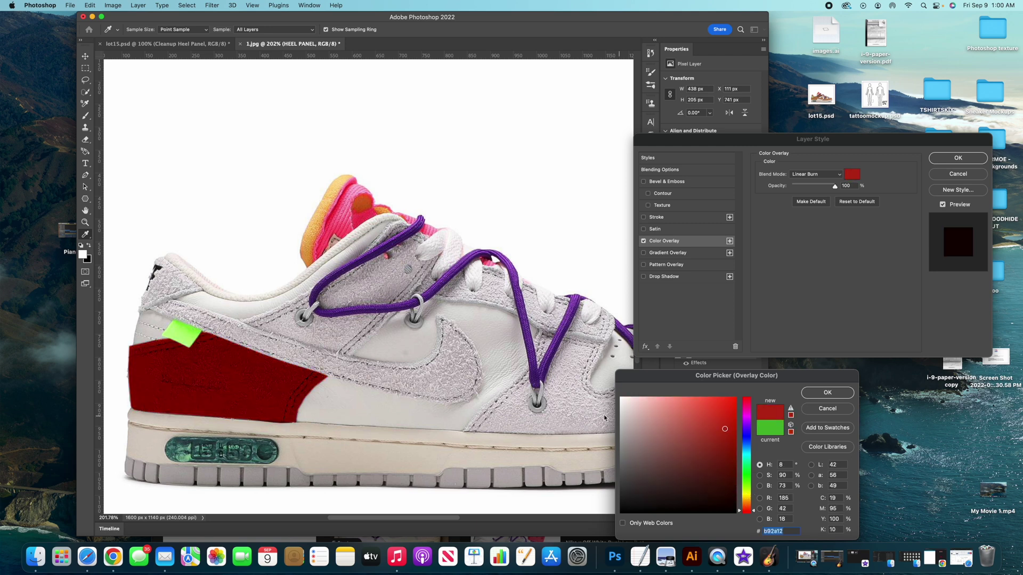
{"action": "left_click", "coordinate": [827, 408]}
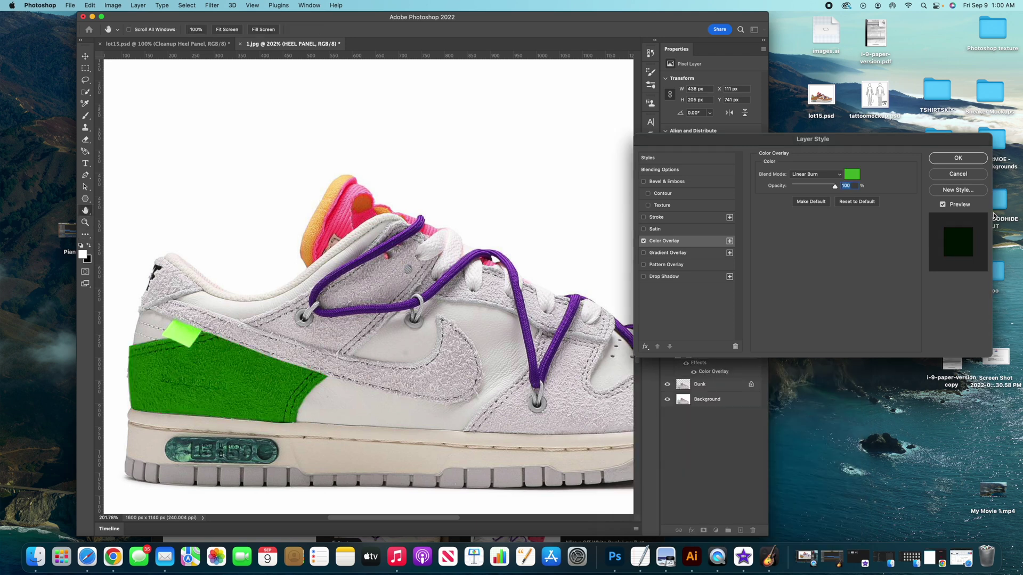
{"action": "left_click", "coordinate": [958, 173]}
Step: Switch to the lot15.psd document and open the Swoosh layer's style settings
{"action": "key", "text": "z"}
{"action": "left_click", "coordinate": [160, 43]}
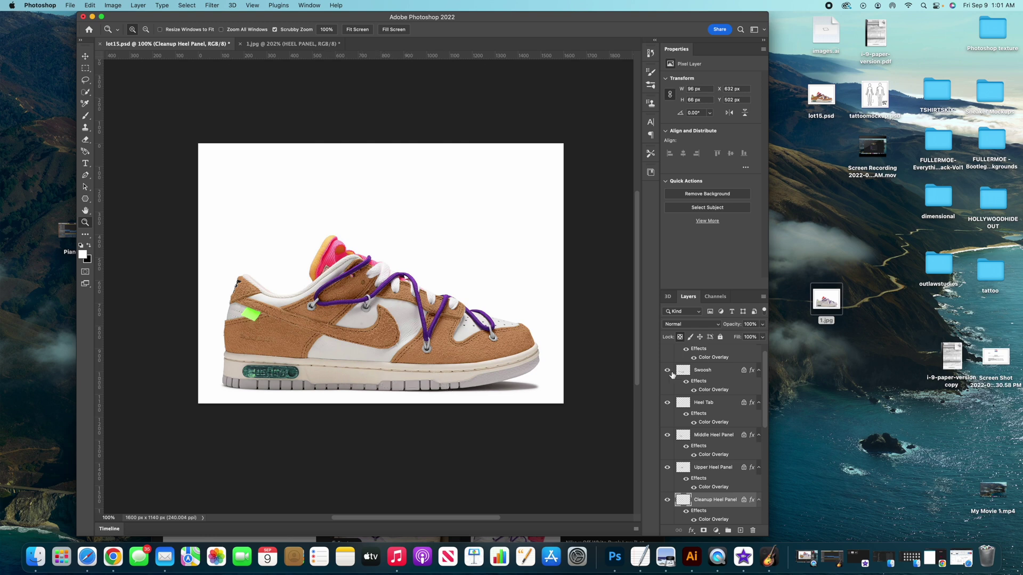
{"action": "scroll", "coordinate": [716, 394], "scroll_direction": "up", "scroll_amount": 2}
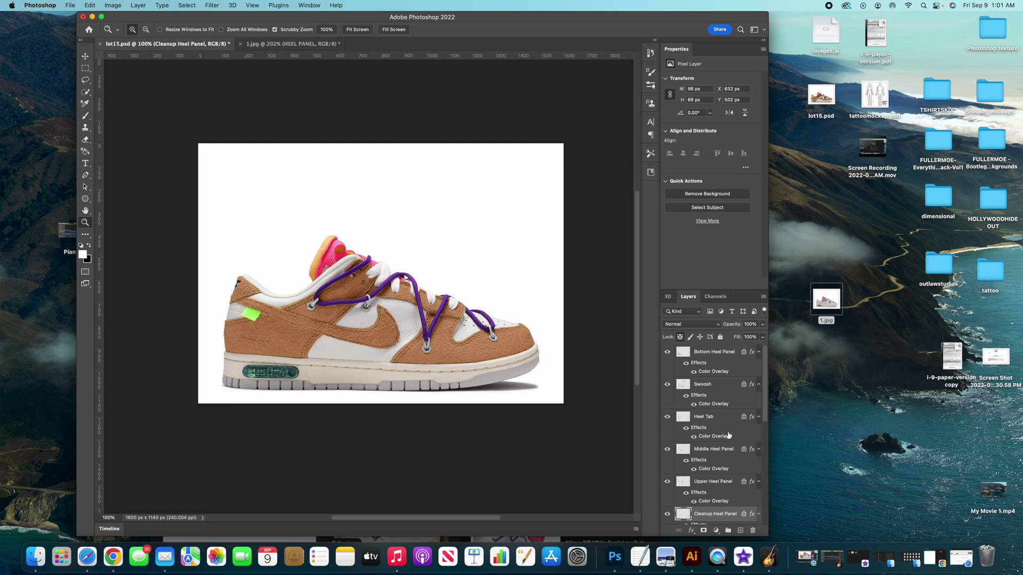
{"action": "left_click", "coordinate": [723, 386]}
{"action": "double_click", "coordinate": [723, 386]}
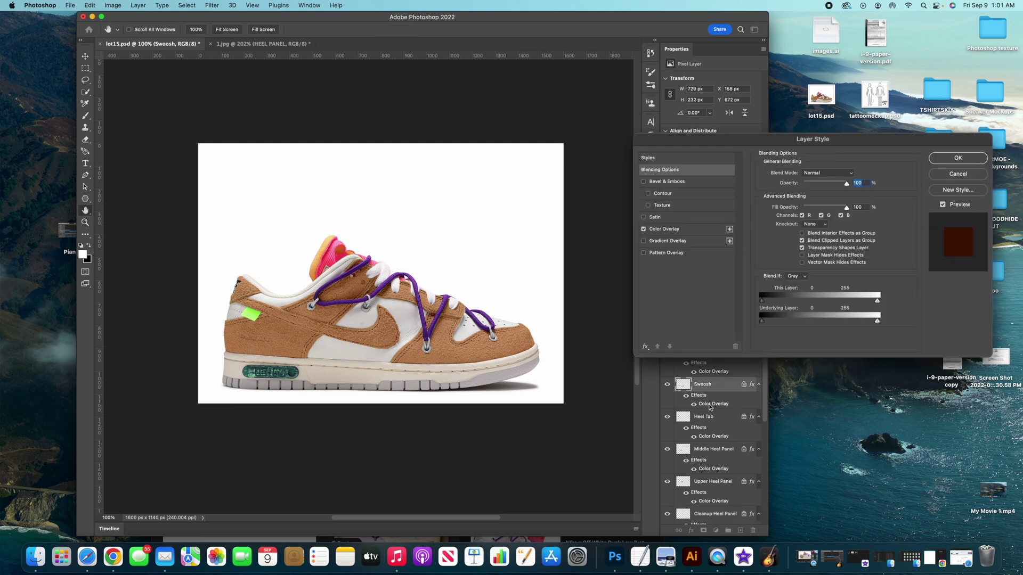
Step: Try bright yellow ffe400 as the Swoosh layer's Color Overlay color
{"action": "left_click", "coordinate": [699, 229]}
{"action": "left_click", "coordinate": [852, 179]}
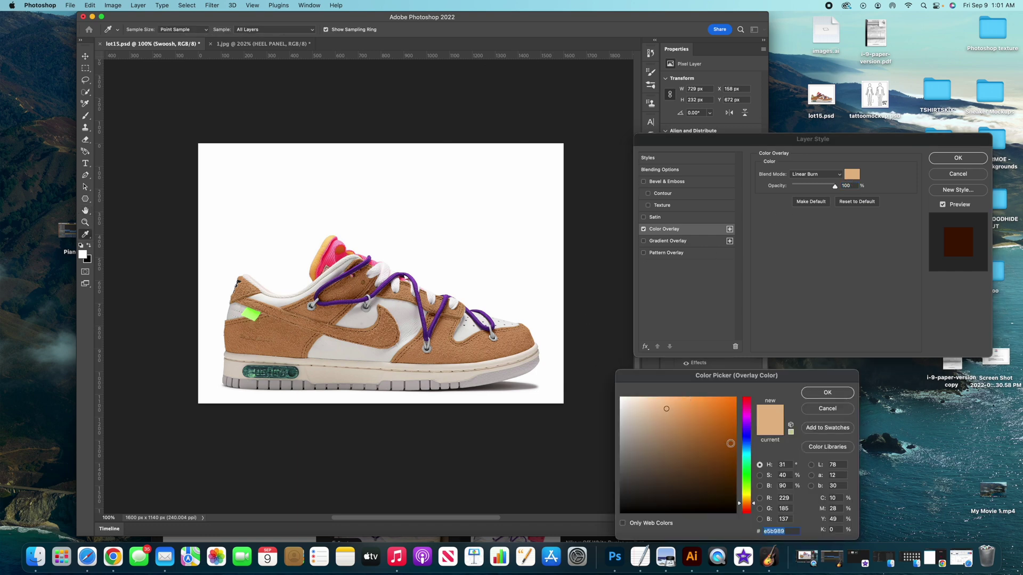
{"action": "left_click_drag", "start_coordinate": [742, 499], "coordinate": [742, 496]}
{"action": "left_click", "coordinate": [735, 399]}
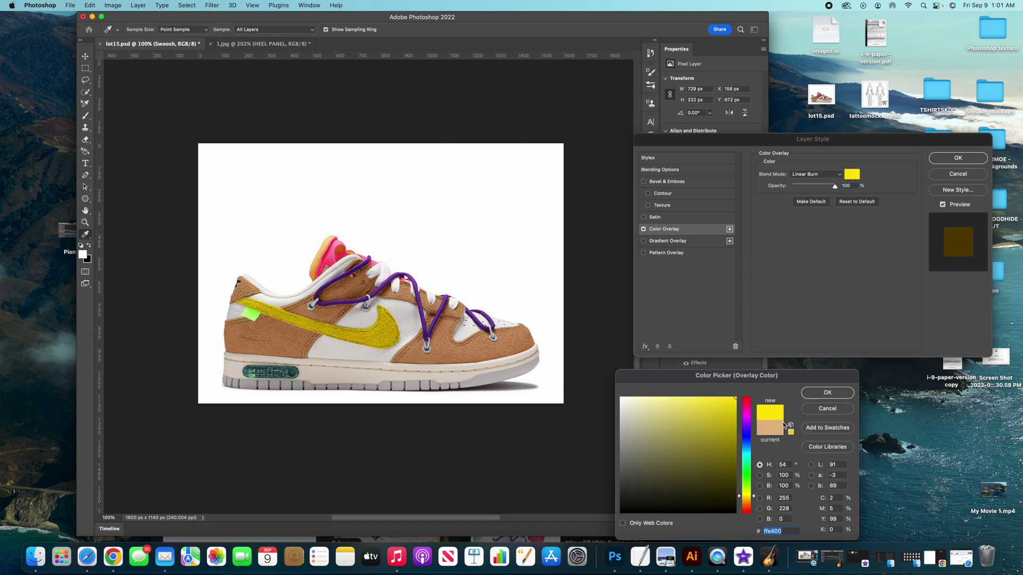
Step: Try other hues through to orange ff7800 on the Swoosh overlay, discard the new color and close the layer style settings
{"action": "left_click", "coordinate": [747, 433]}
{"action": "left_click", "coordinate": [747, 452]}
{"action": "left_click", "coordinate": [746, 467]}
{"action": "left_click", "coordinate": [747, 504]}
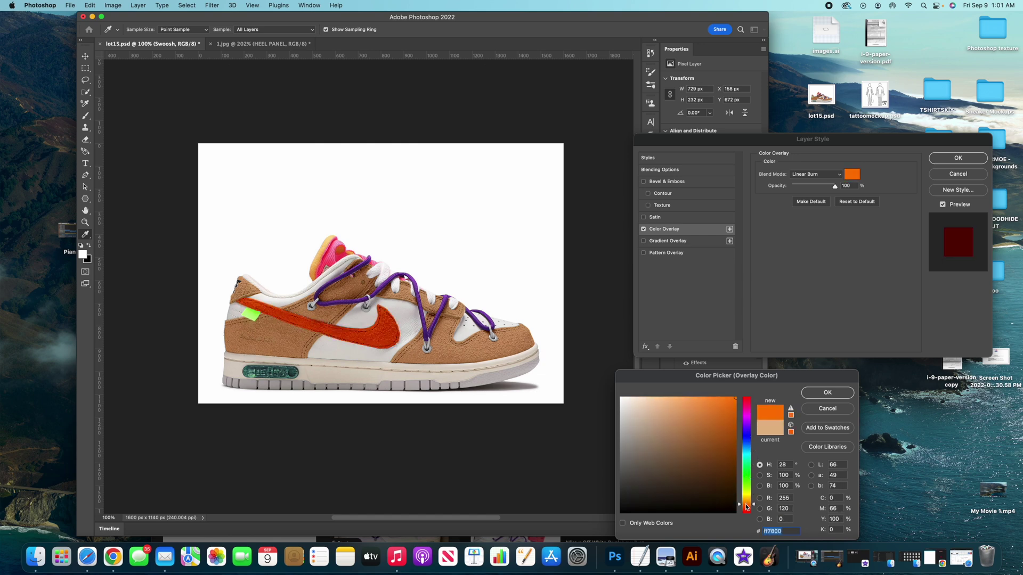
{"action": "left_click", "coordinate": [810, 410]}
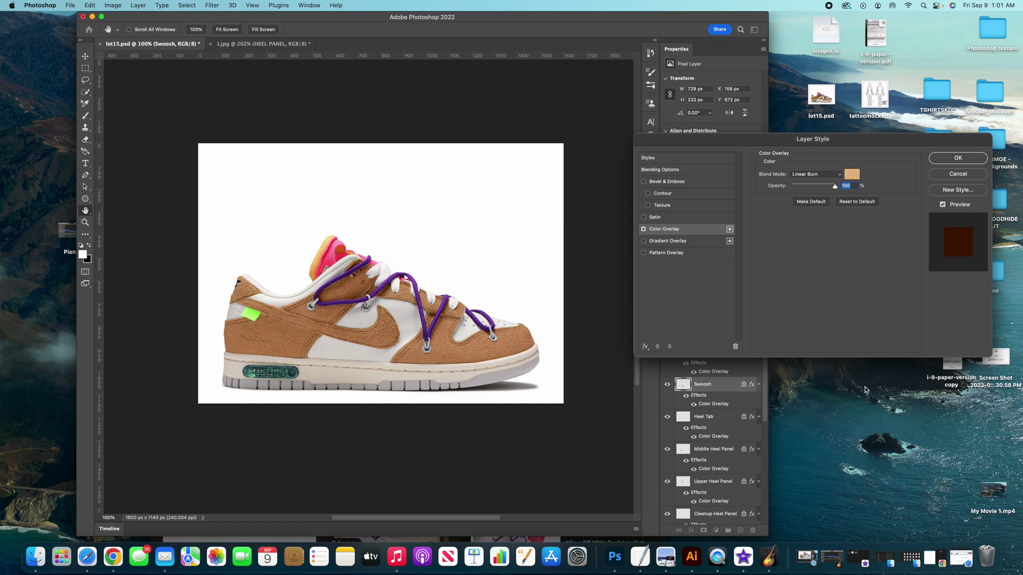
{"action": "key", "text": "Return"}
{"action": "key", "text": "z"}
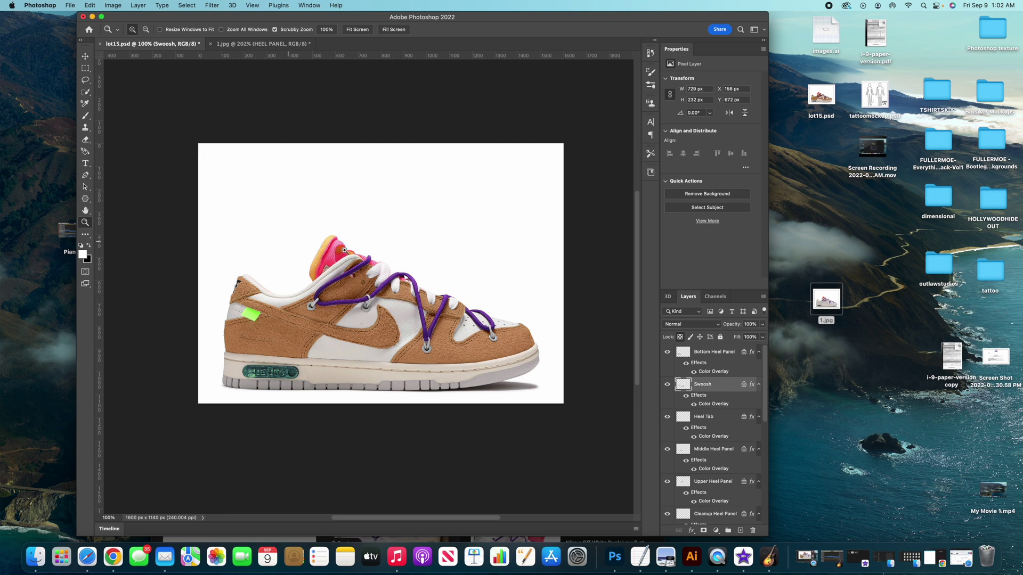
{"action": "left_click_drag", "start_coordinate": [466, 263], "coordinate": [373, 261]}
{"action": "scroll", "coordinate": [467, 264], "scroll_direction": "right", "scroll_amount": 2}
{"action": "scroll", "coordinate": [464, 265], "scroll_direction": "right", "scroll_amount": 3}
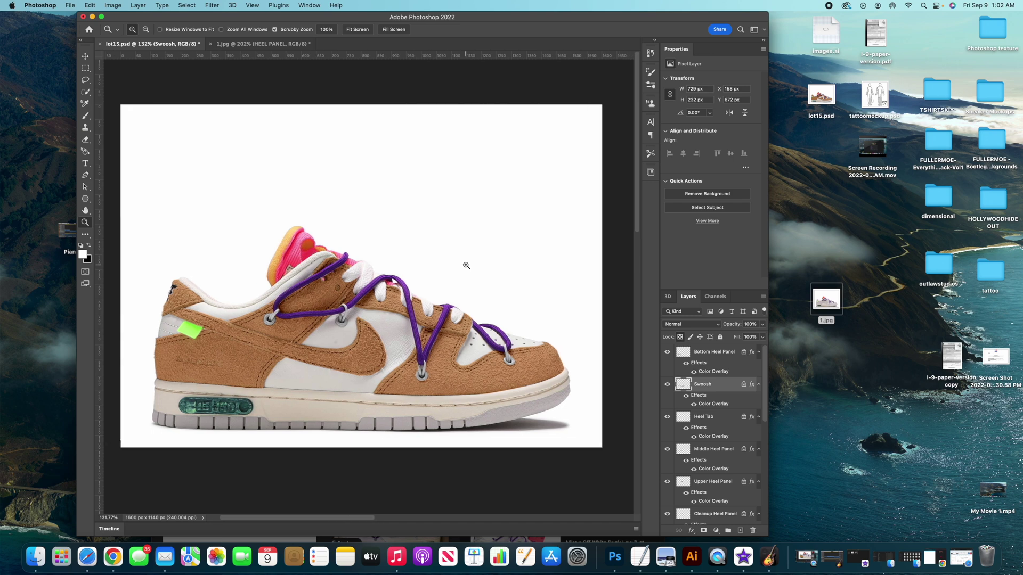